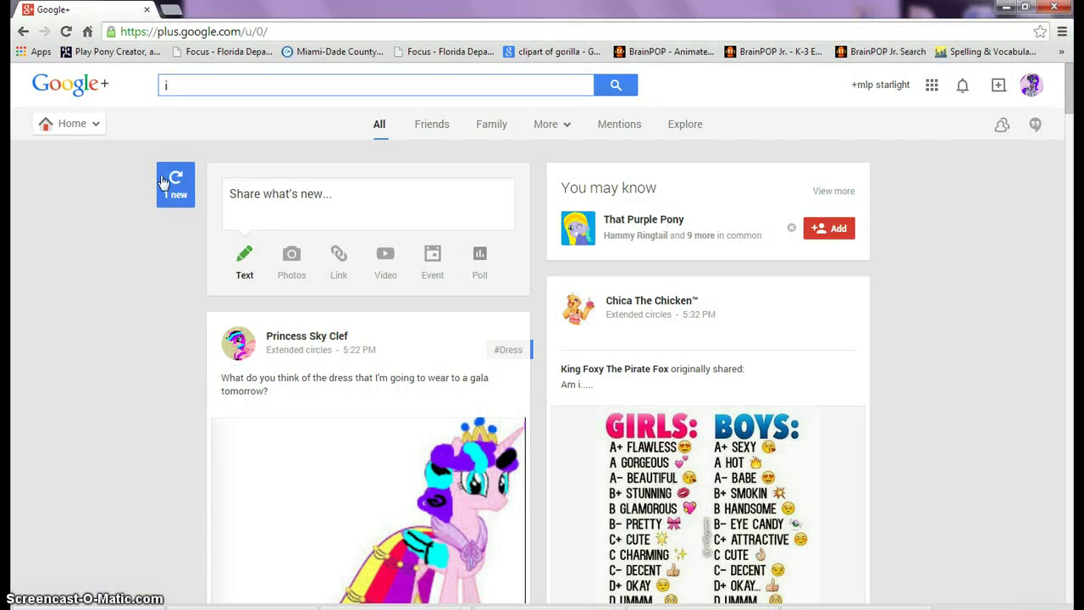
- Load the new post in the Google+ feed, and open the Bing home page in a new browser tab
click(162, 183)
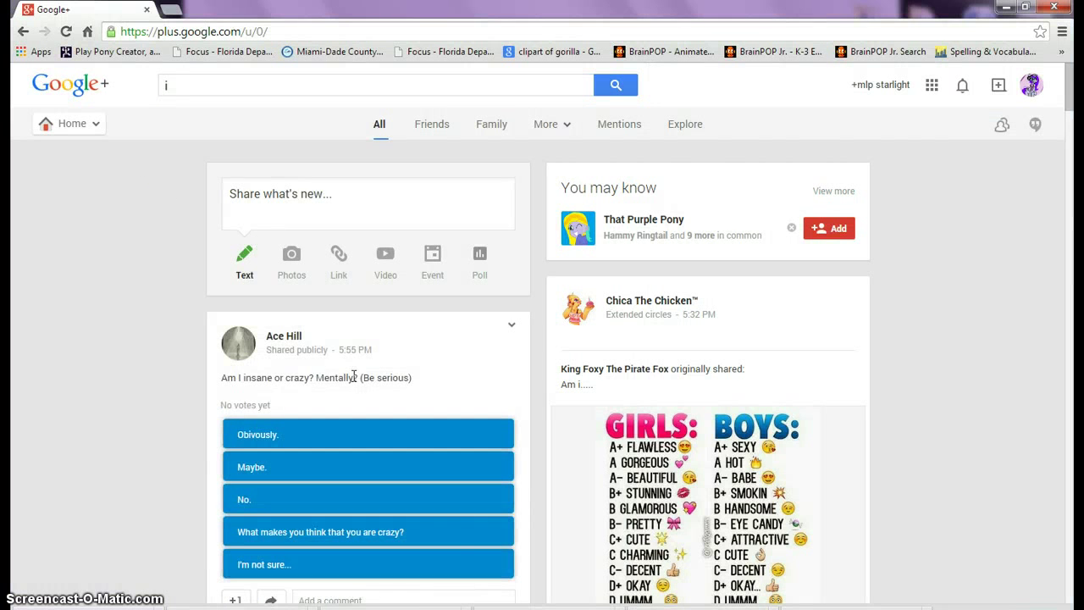
click(180, 8)
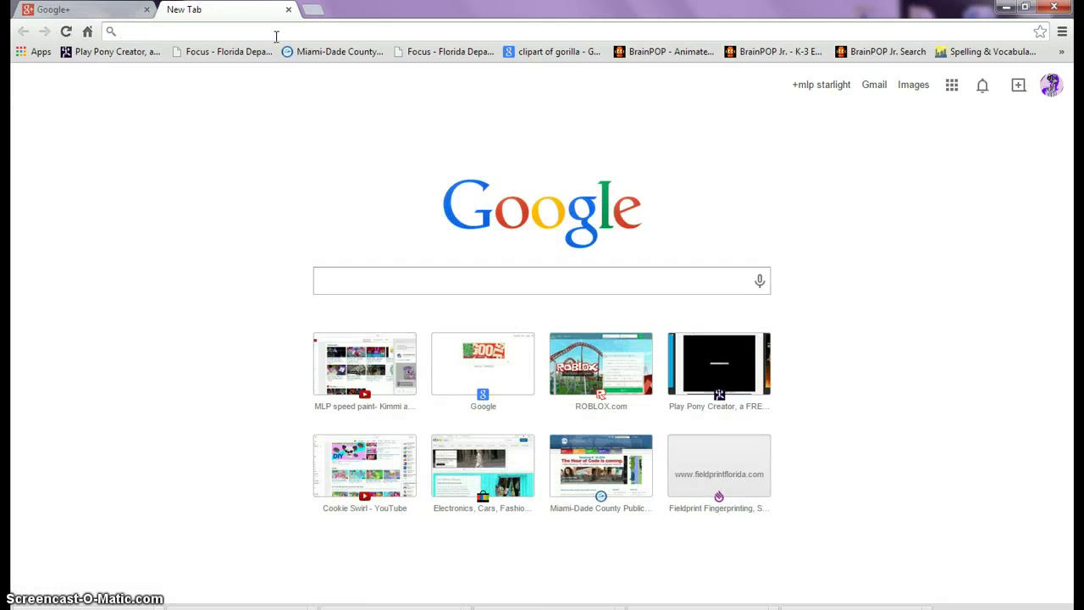
text(bi)
key(Return)
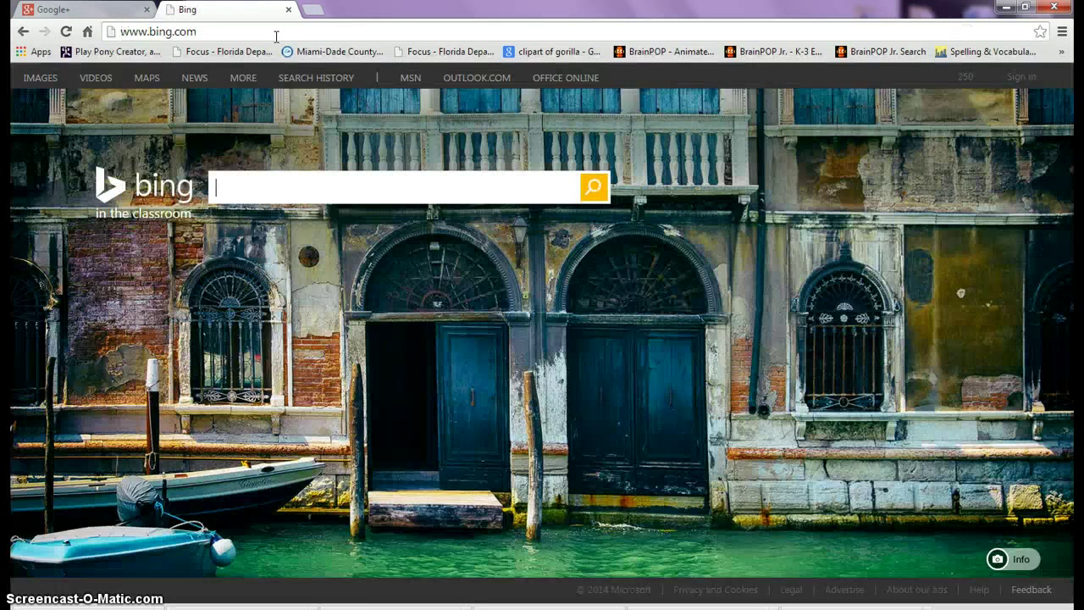
- Search Bing Images for "mlp base"
click(39, 77)
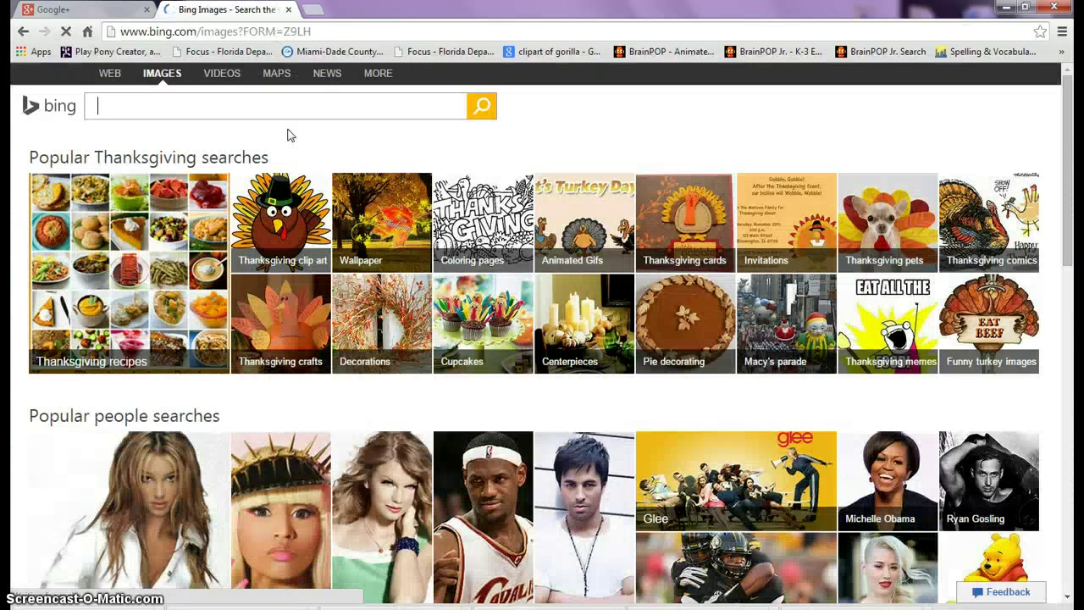
text(mlp bas)
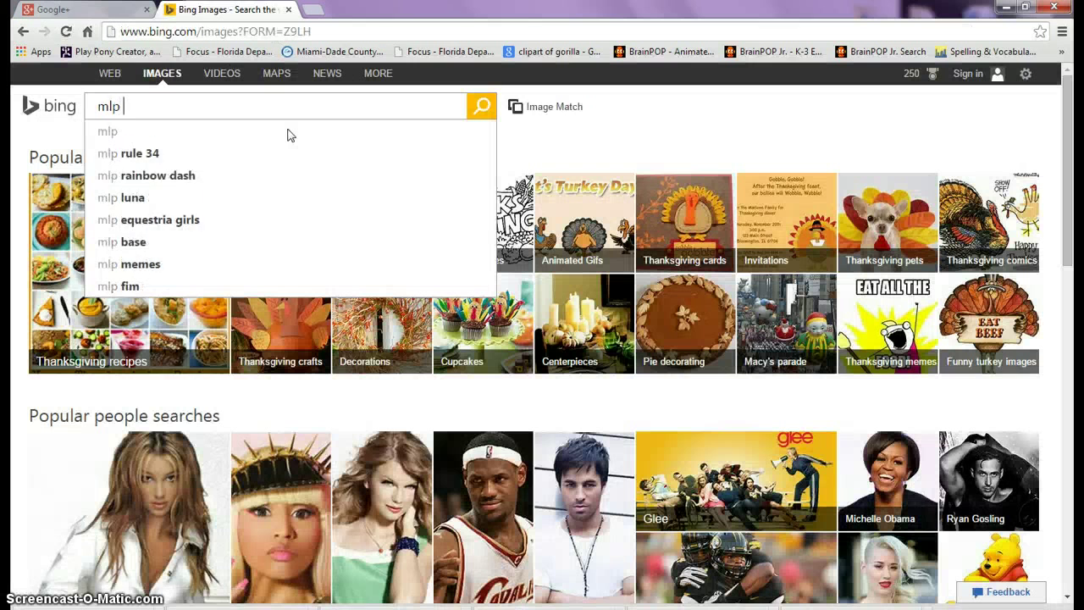
text(e)
key(Return)
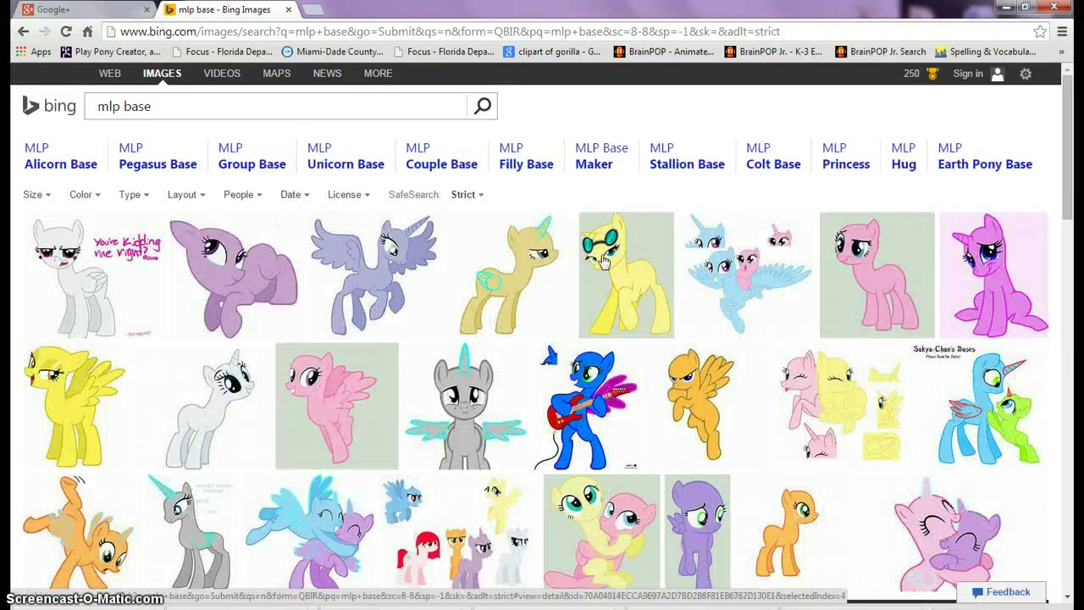
- Browse the base images and open the yellow unicorn base wearing teal goggles
mouse_move(608, 314)
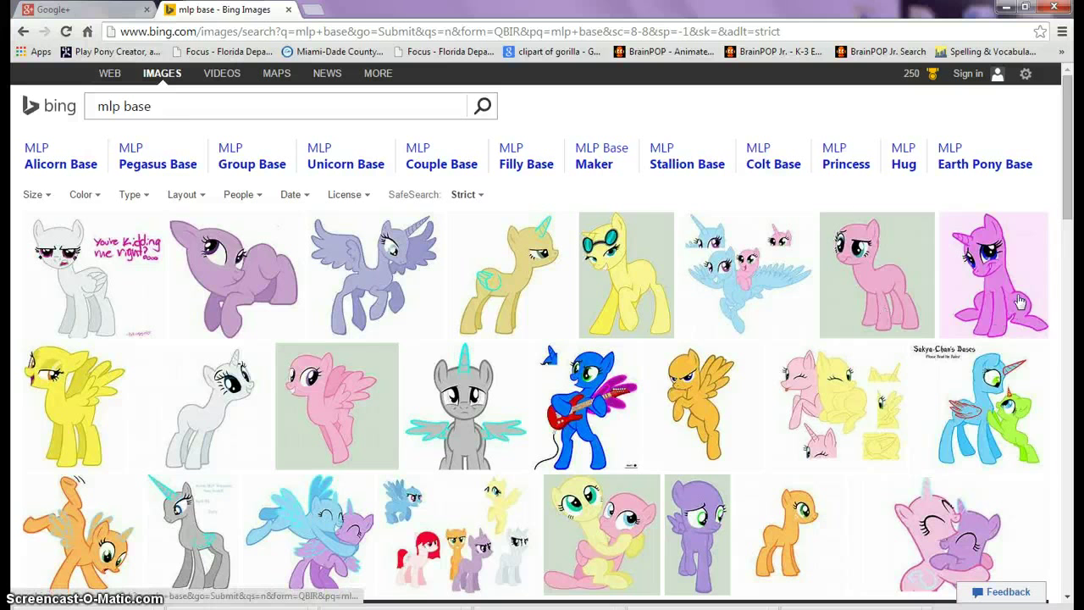
mouse_move(1020, 302)
mouse_move(161, 401)
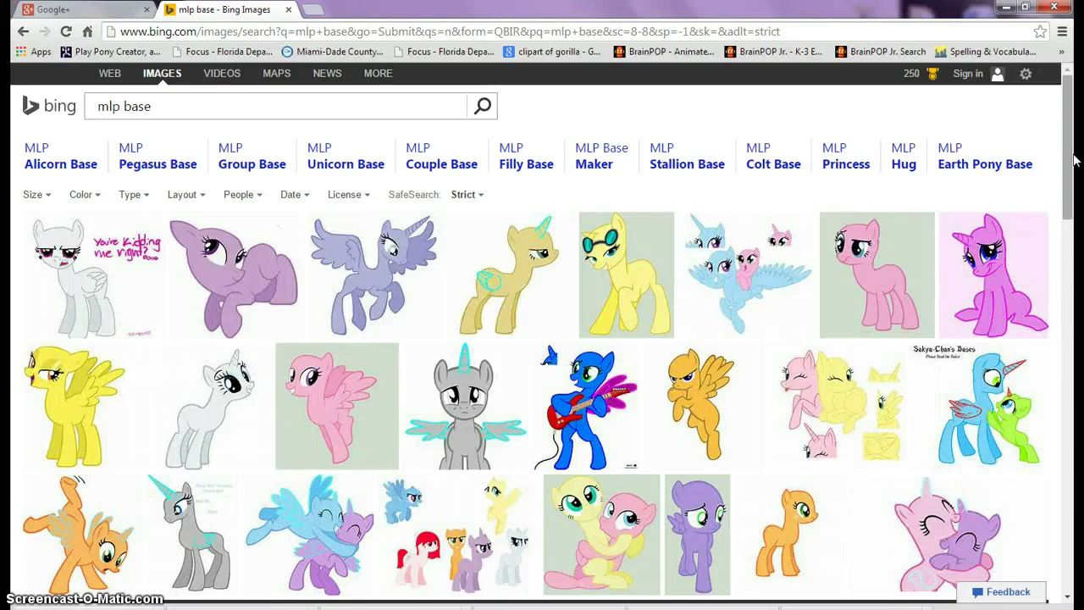
scroll(1074, 200, down, 1)
scroll(1074, 200, down, 3)
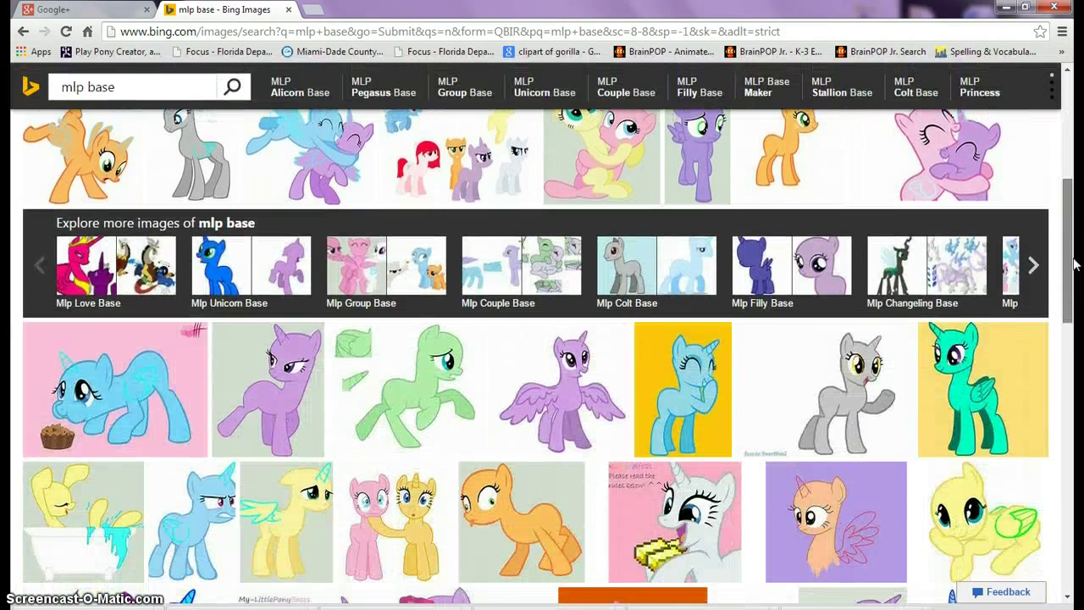
drag(1074, 265, 1074, 156)
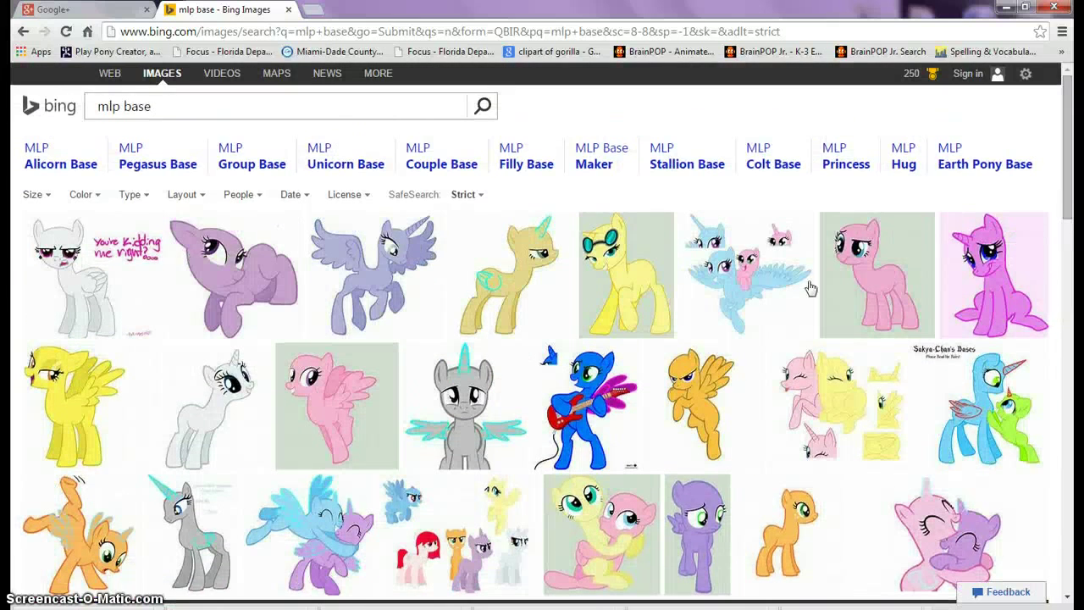
click(652, 289)
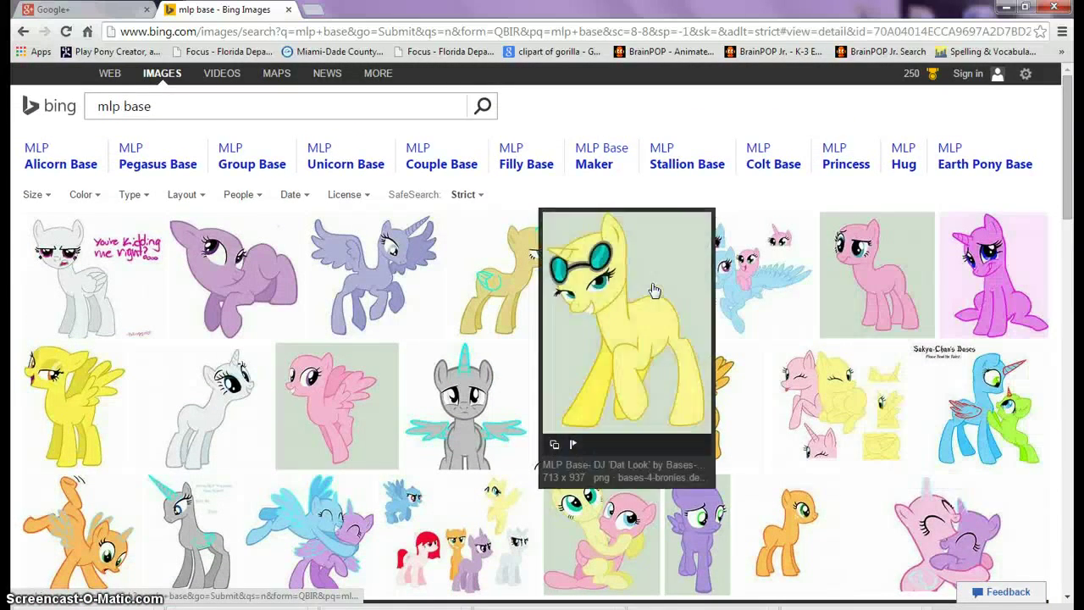
- Save the yellow pony base picture as th.jpg in My Pictures, replacing the existing file
right_click(441, 253)
click(491, 263)
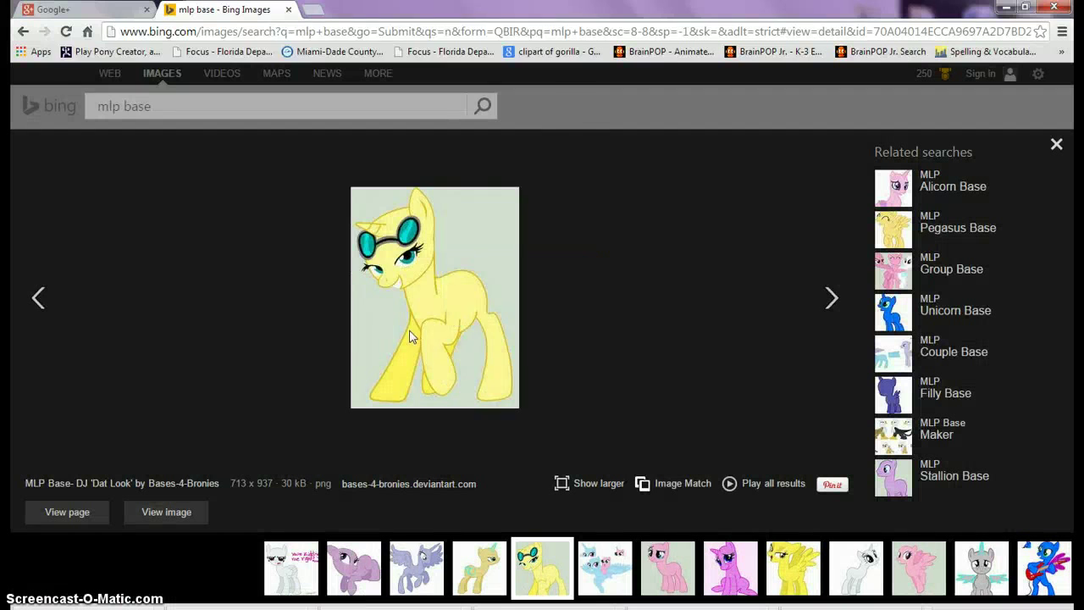
click(465, 358)
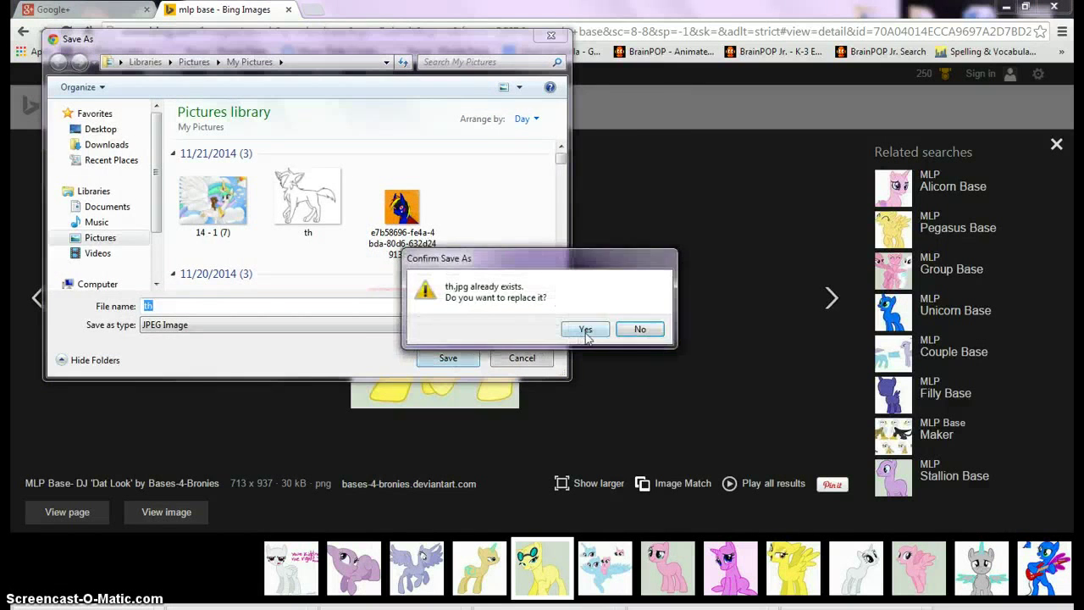
click(588, 327)
- Switch to Paint, paste the picture th from file, and place it in the canvas's upper right corner
key(alt+Tab)
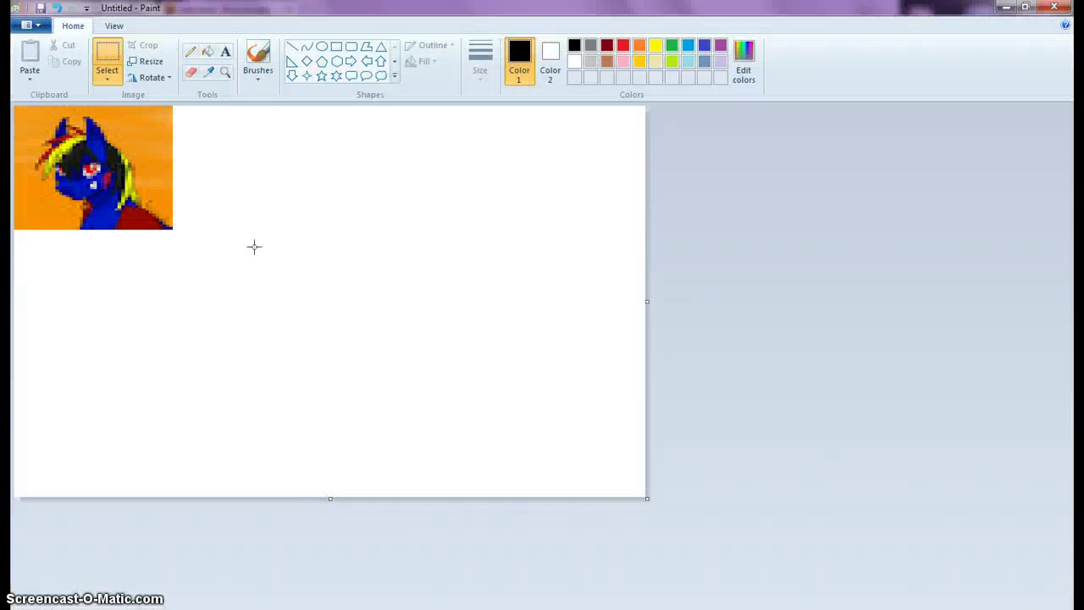
click(29, 76)
click(55, 112)
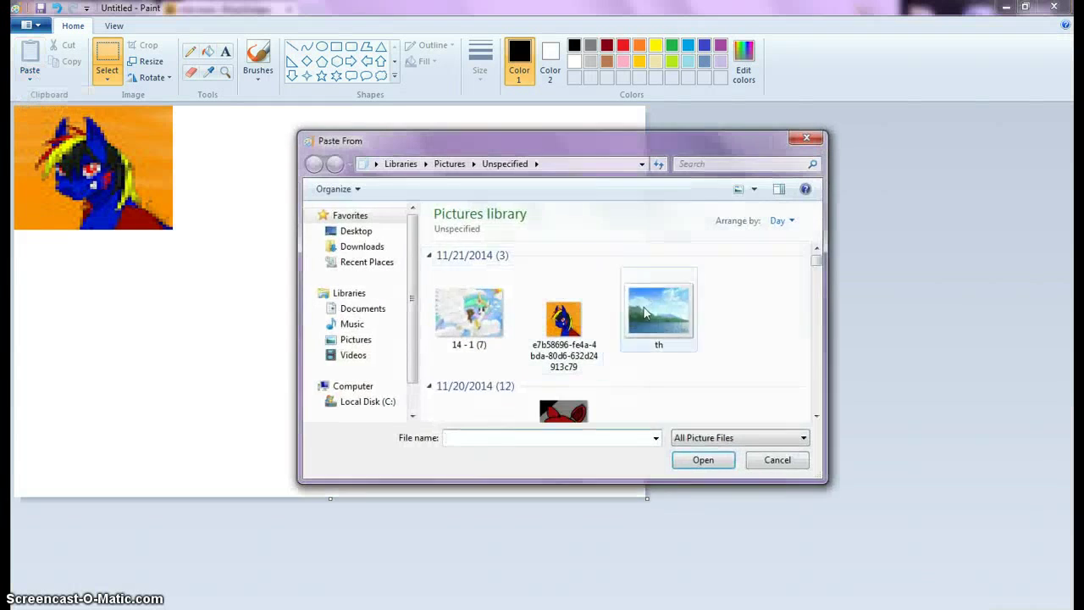
click(682, 316)
double_click(658, 310)
drag(133, 242, 588, 234)
click(387, 288)
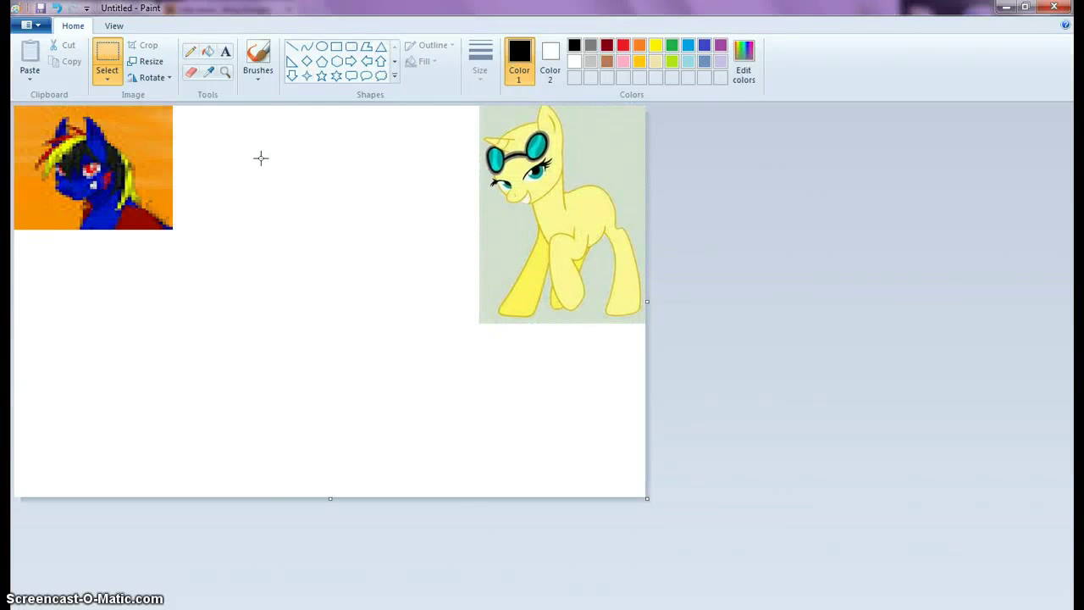
- Draw a black circle outline for the pony's head between the two reference pictures
click(323, 52)
drag(302, 301, 220, 378)
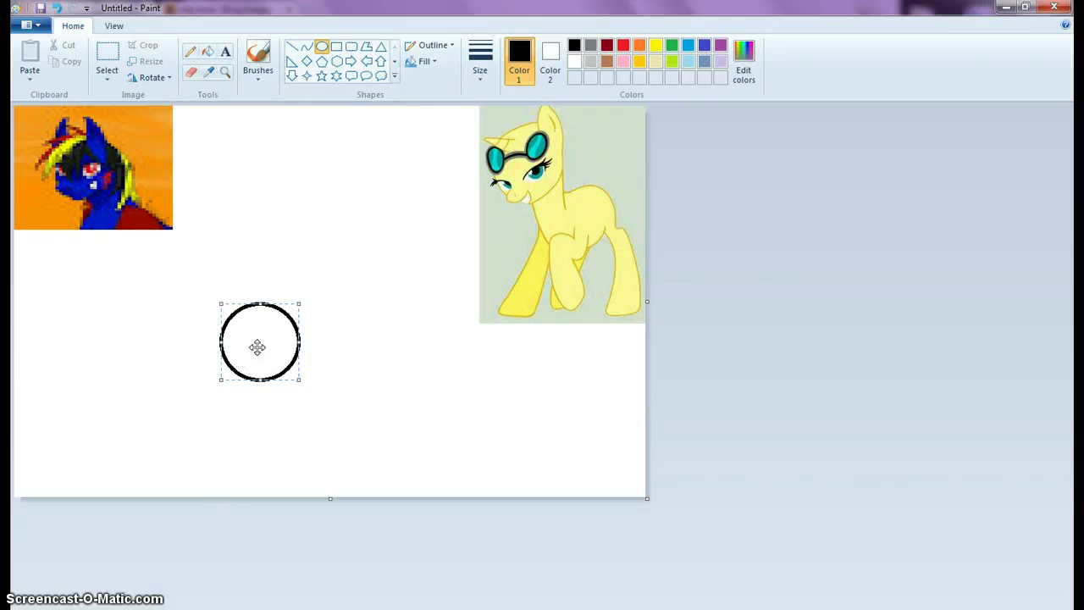
drag(259, 347, 238, 297)
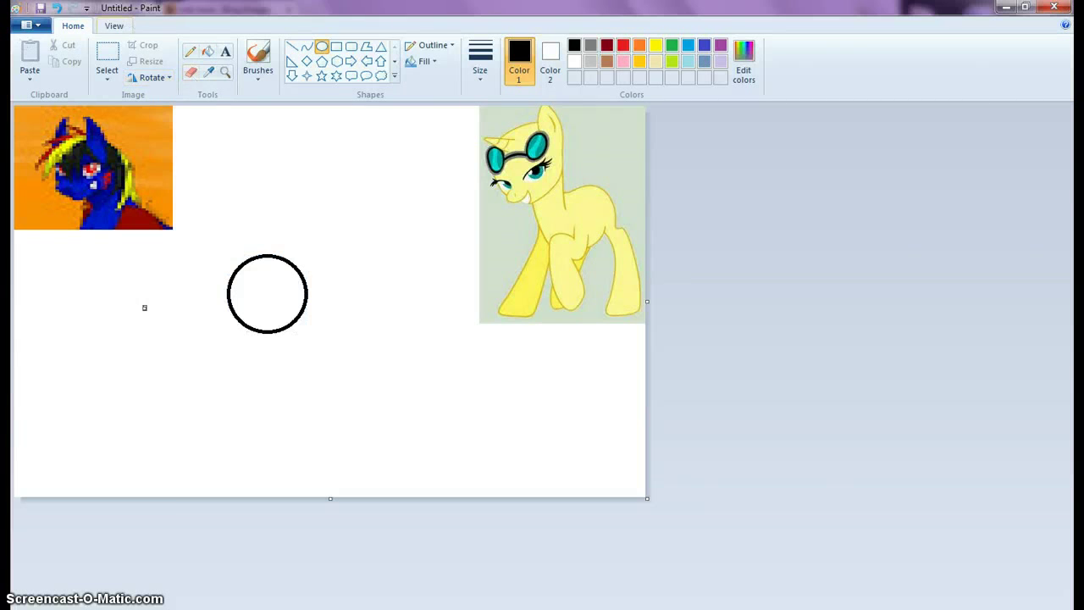
- Erase the head circle's upper right arc and pencil a pointed ear with an inner line in its place
click(189, 74)
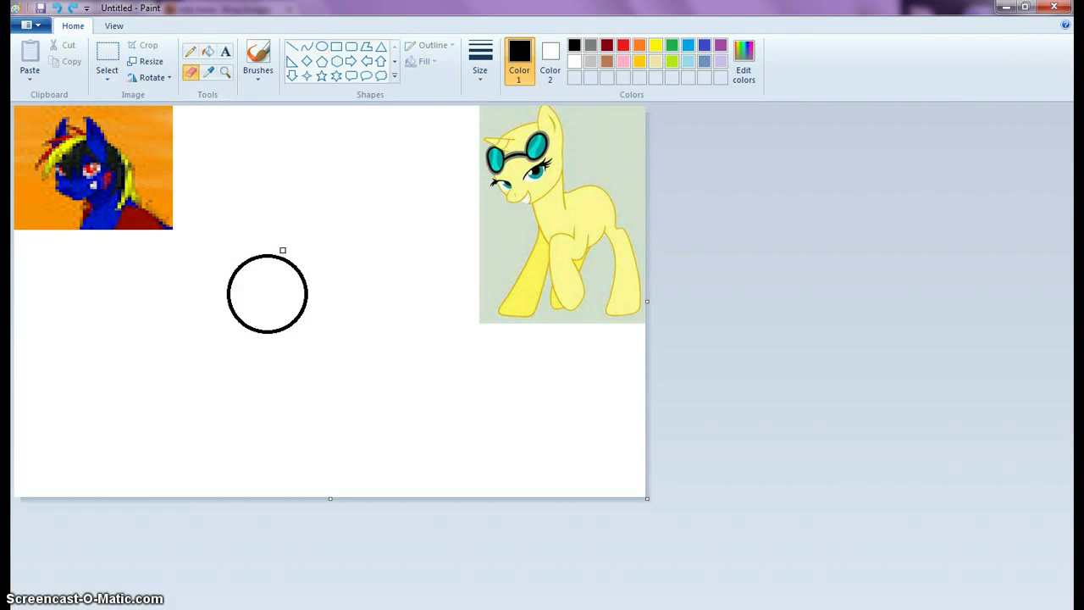
drag(277, 257, 303, 277)
click(189, 51)
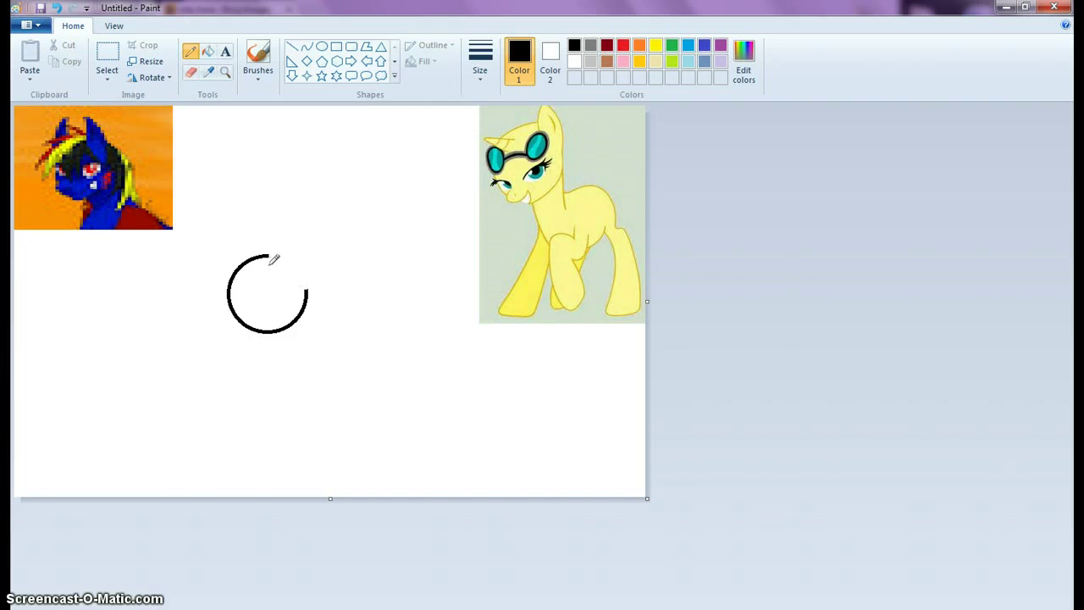
click(57, 7)
click(482, 84)
click(502, 202)
mouse_move(269, 249)
mouse_down()
mouse_move(282, 227)
mouse_move(300, 240)
mouse_move(307, 287)
mouse_move(283, 238)
mouse_up()
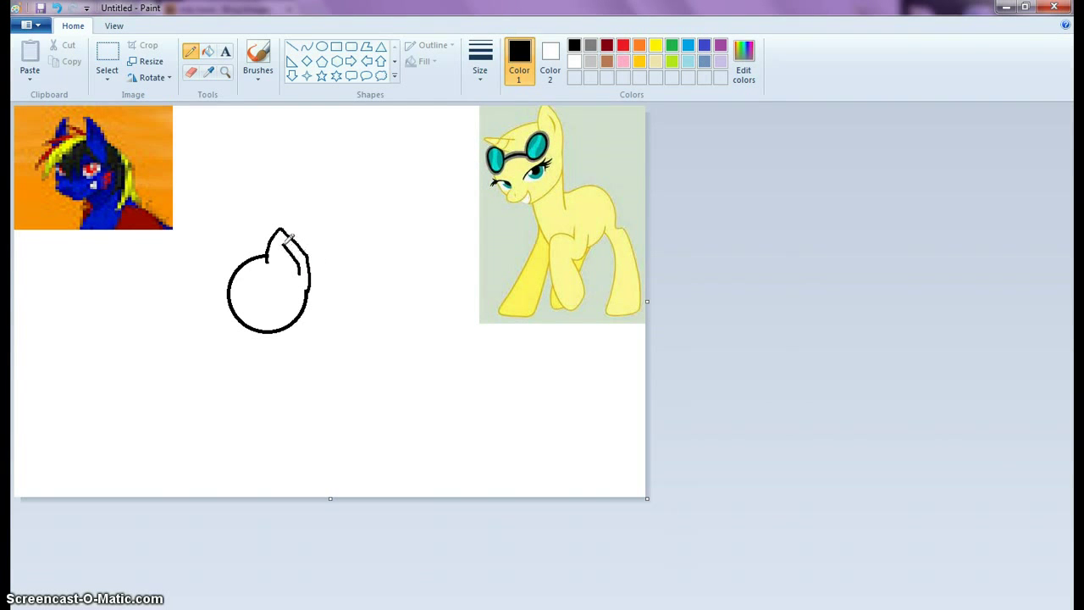
- Replace the head's lower left arc with a pencilled muzzle, adding a nostril and a fanged mouth
click(190, 72)
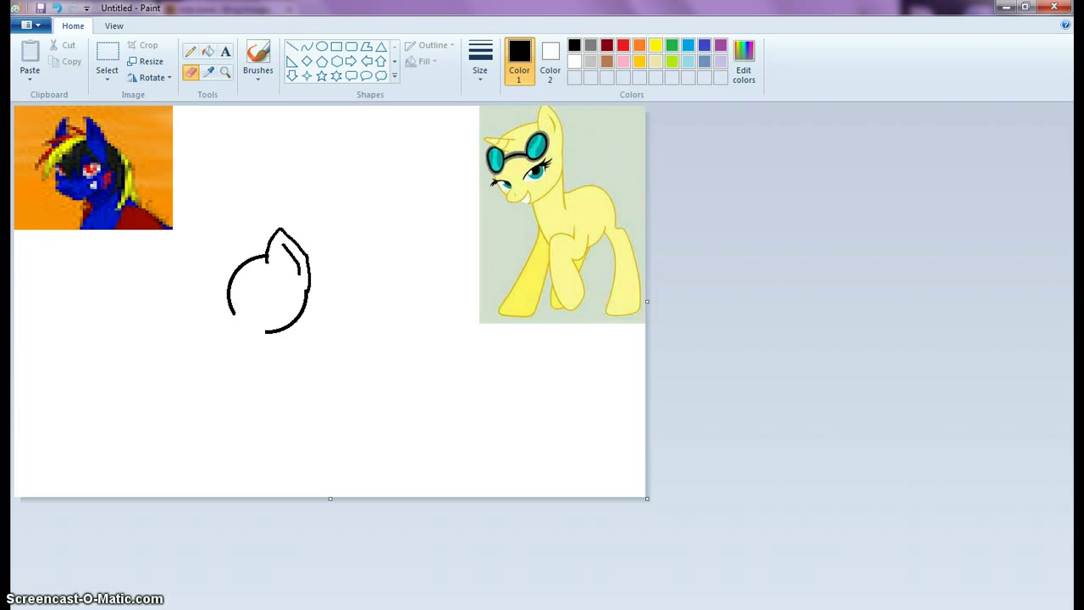
click(190, 52)
mouse_move(233, 312)
mouse_down()
mouse_move(228, 323)
mouse_move(267, 328)
mouse_up()
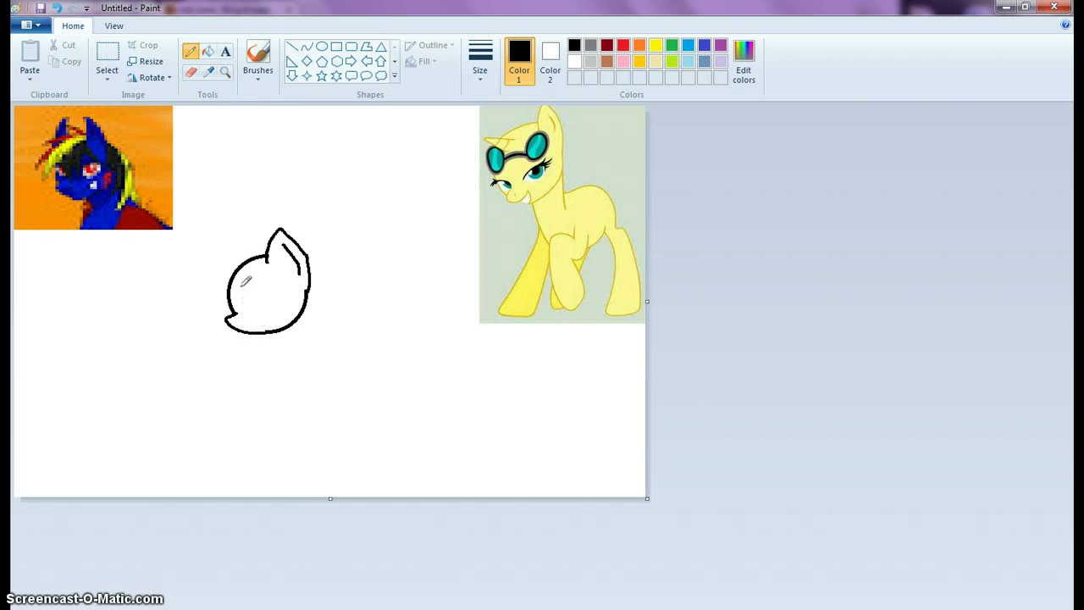
drag(256, 319, 263, 329)
click(56, 7)
drag(273, 276, 249, 291)
click(56, 8)
mouse_move(254, 291)
mouse_down()
mouse_move(254, 303)
mouse_move(279, 305)
mouse_move(284, 284)
mouse_move(263, 275)
mouse_up()
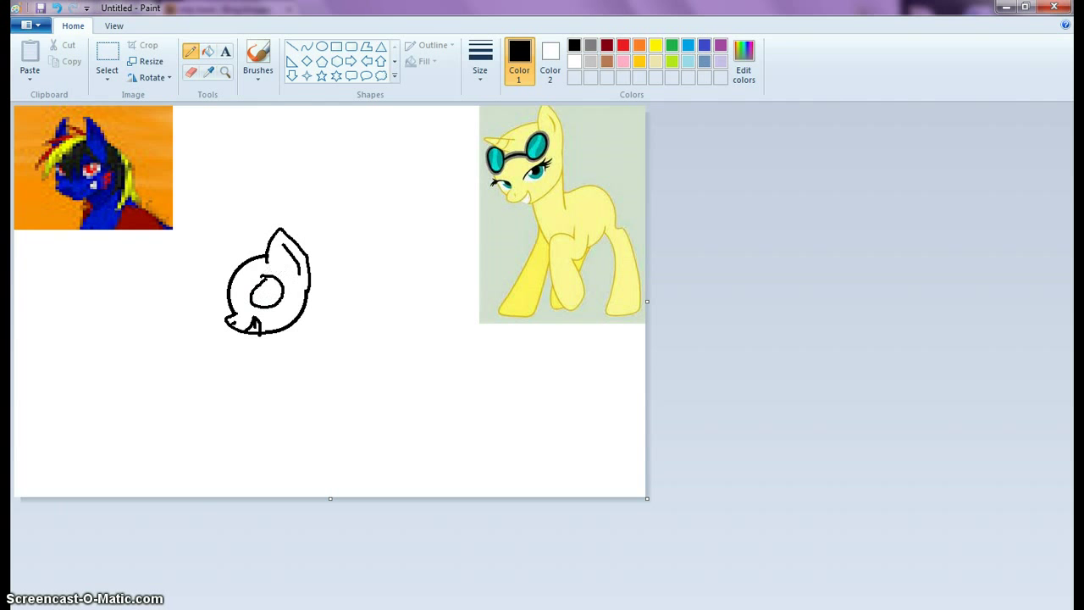
click(56, 7)
- Draw an upright black oval on the head as the pony's near eye
click(322, 47)
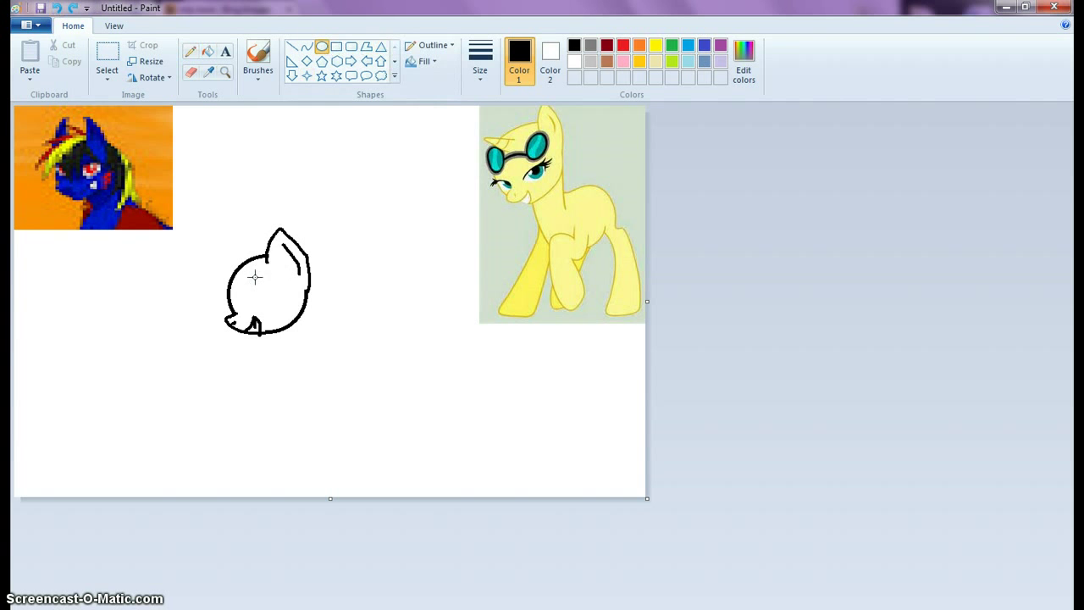
mouse_move(253, 276)
mouse_down()
mouse_move(287, 317)
mouse_move(259, 286)
mouse_up()
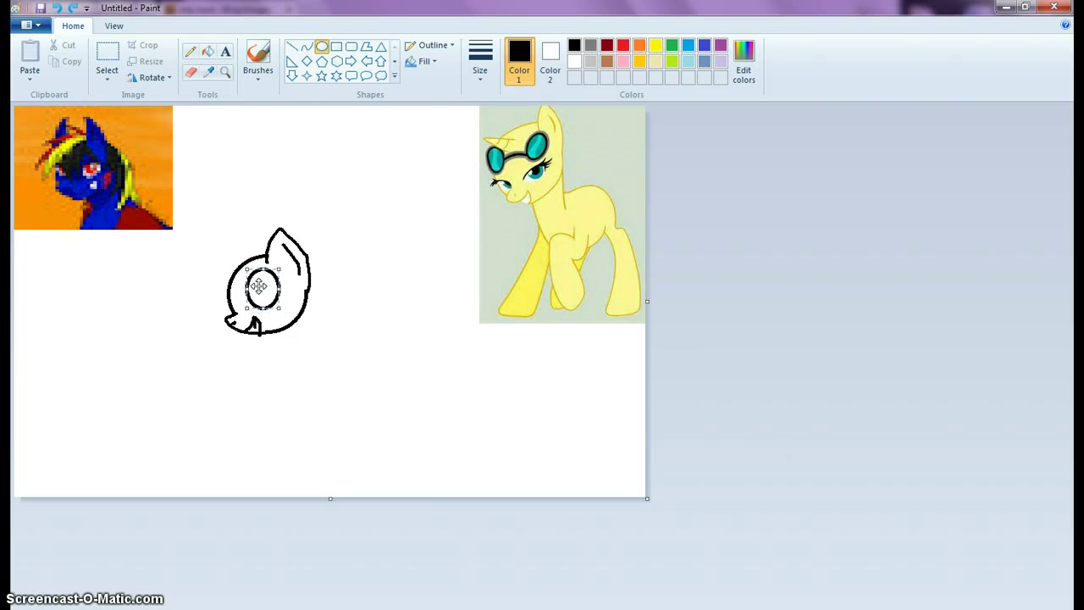
click(187, 271)
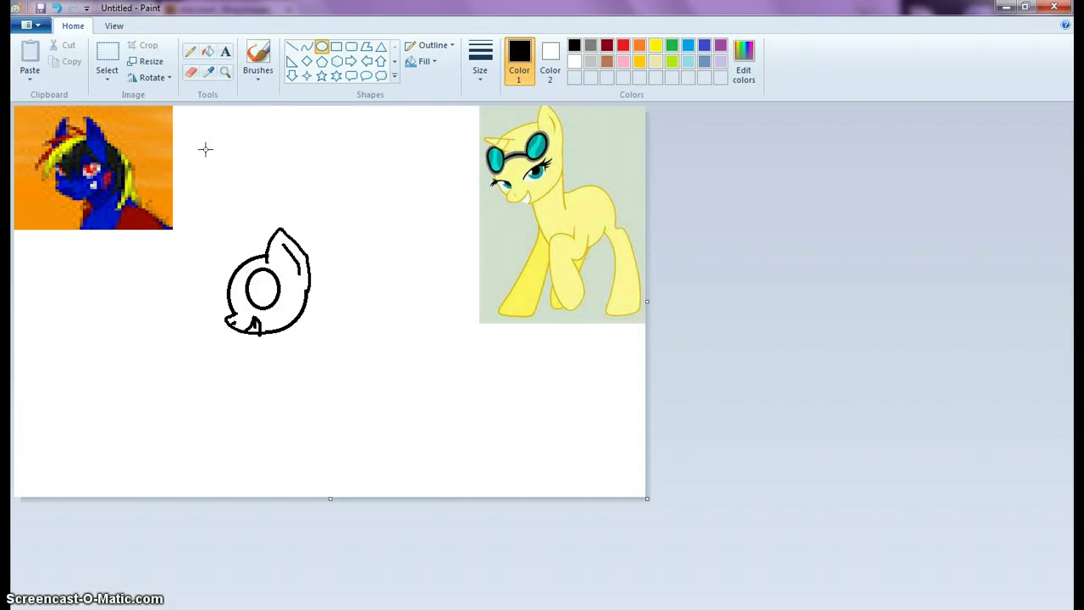
mouse_move(231, 279)
mouse_down()
mouse_move(260, 313)
mouse_move(97, 112)
mouse_move(135, 165)
mouse_move(194, 190)
mouse_move(269, 197)
mouse_up()
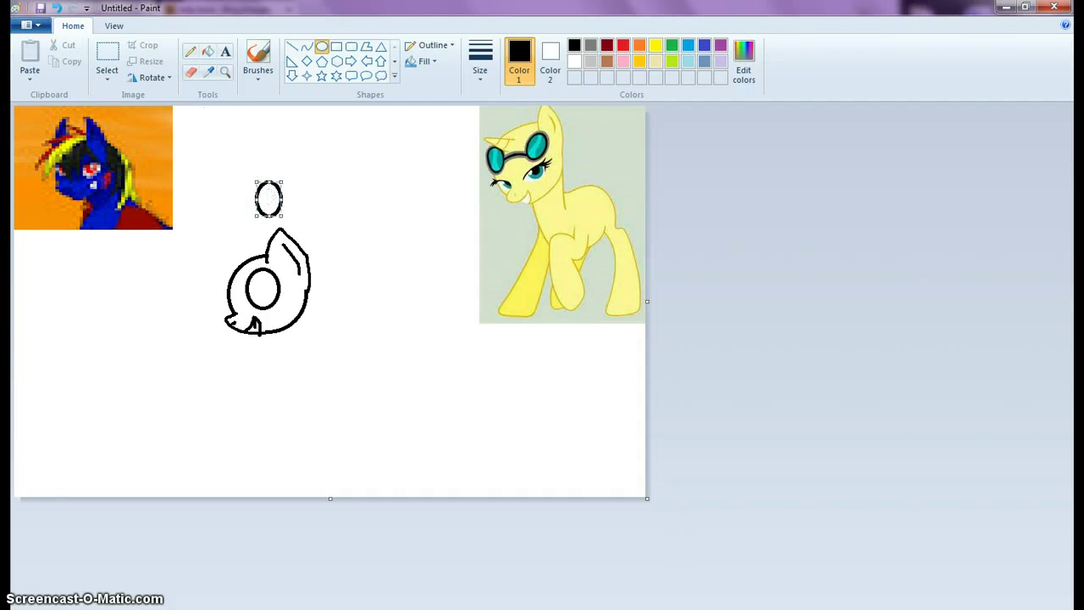
click(57, 8)
- Pencil the far eye and the inner details of both eyes, and fill the pupils with black
click(190, 51)
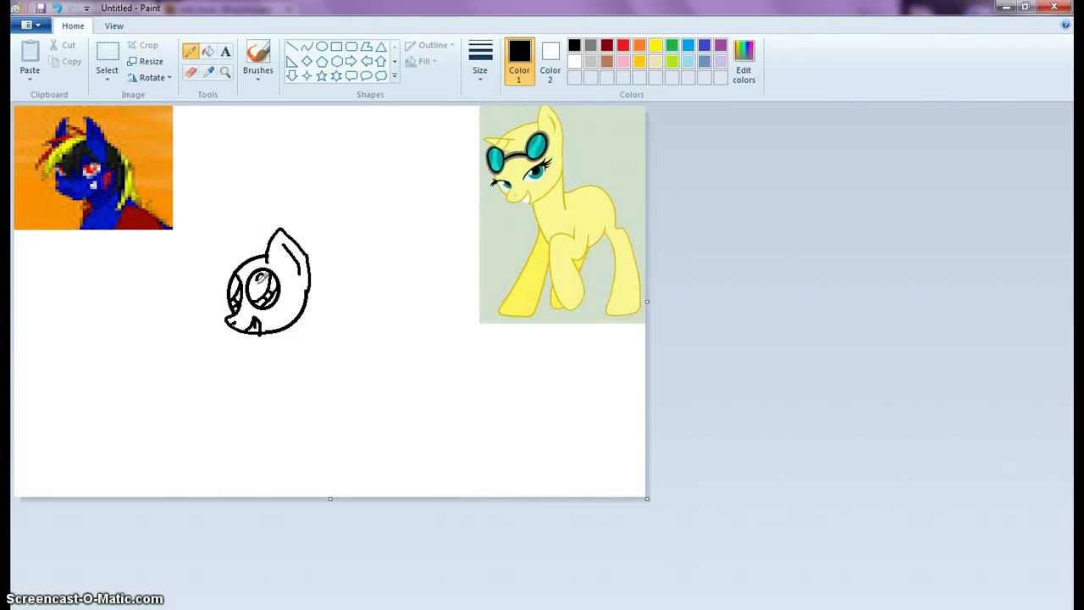
drag(259, 279, 264, 293)
click(207, 50)
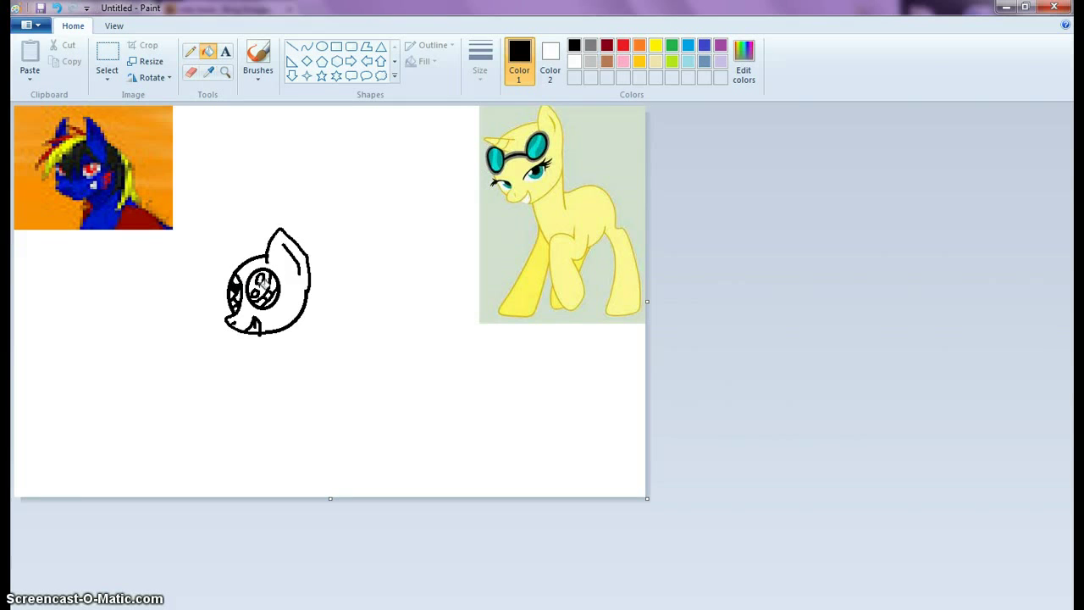
click(262, 287)
- Fill the pony's head and ear with the blue sampled from the reference pony's body
click(208, 71)
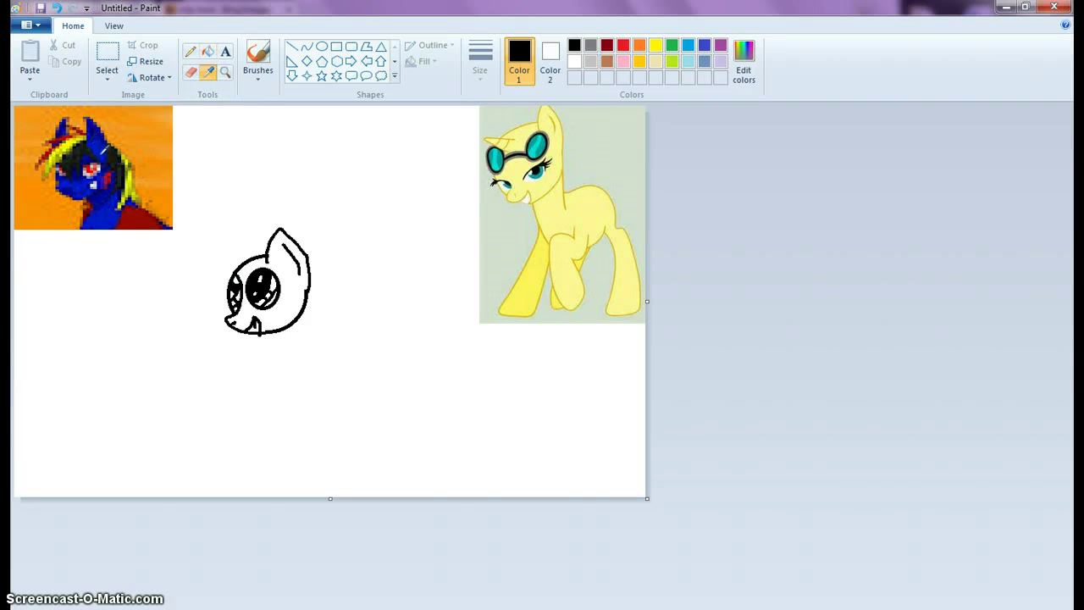
click(101, 215)
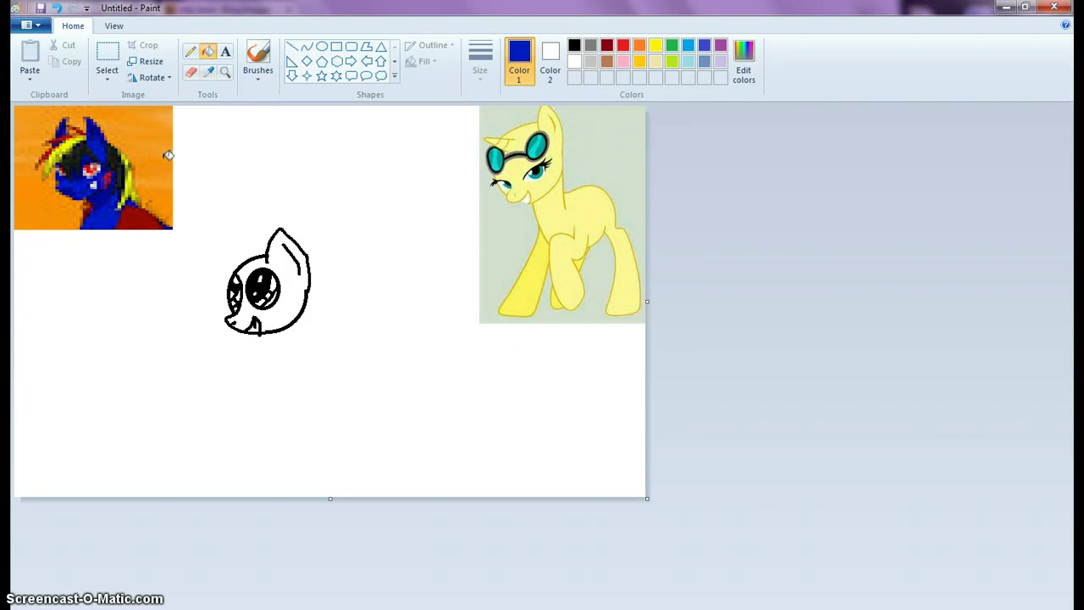
click(276, 312)
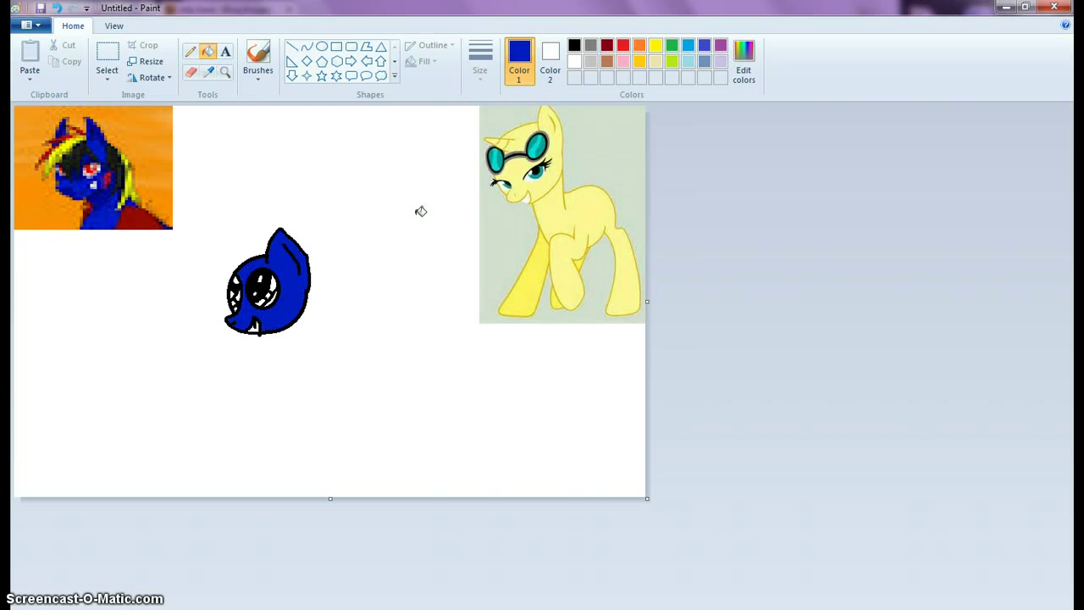
- Fill the irises of the drawn pony's eyes with the red sampled from the reference pony's eye
click(208, 71)
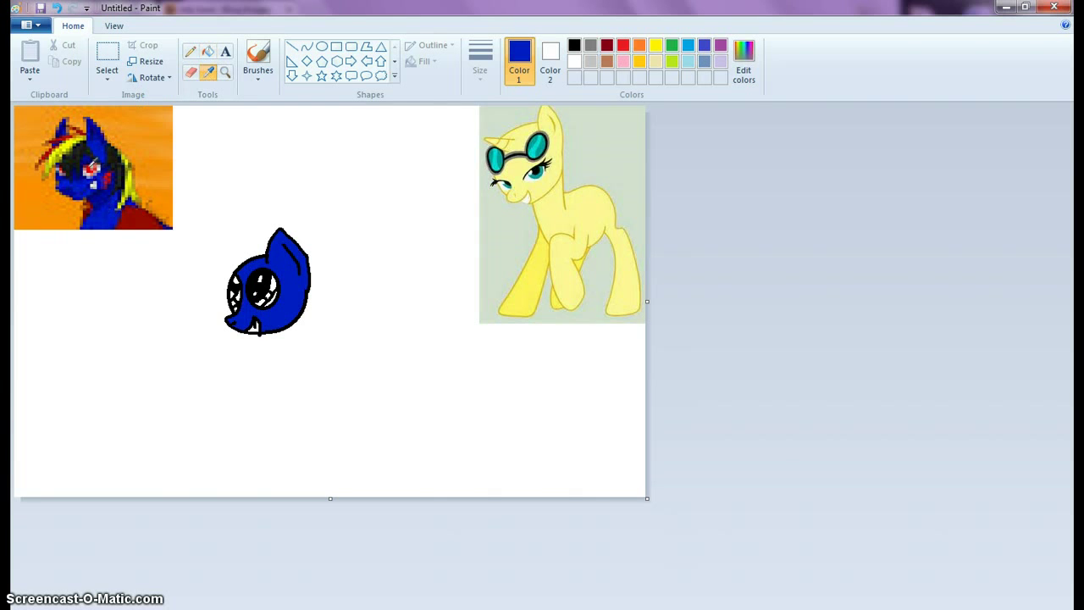
click(90, 168)
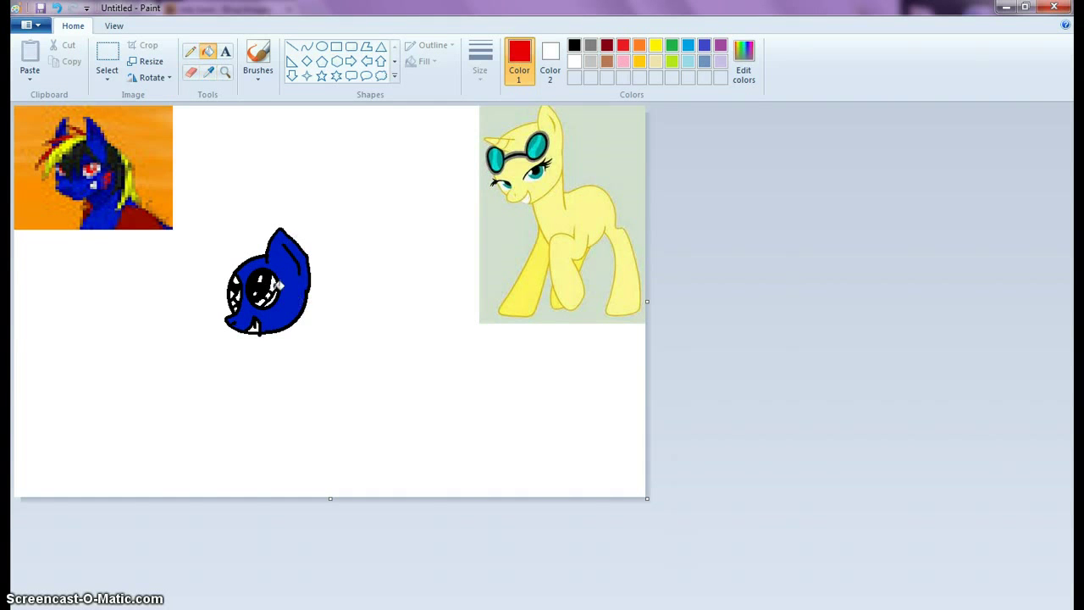
click(272, 286)
click(264, 298)
- Pencil a black outline of a two-strand forelock sweeping forward from the ear over the forehead, replacing the first attempt
click(192, 52)
click(574, 45)
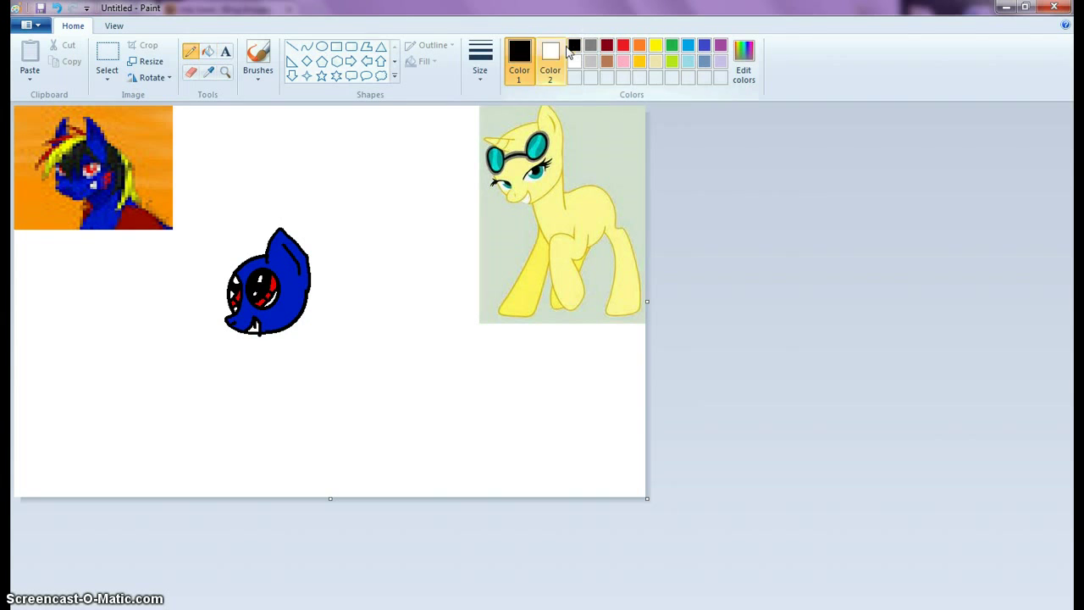
mouse_move(268, 239)
mouse_down()
mouse_move(229, 237)
mouse_move(253, 254)
mouse_move(206, 275)
mouse_move(202, 283)
mouse_move(218, 277)
mouse_move(205, 305)
mouse_move(230, 292)
mouse_up()
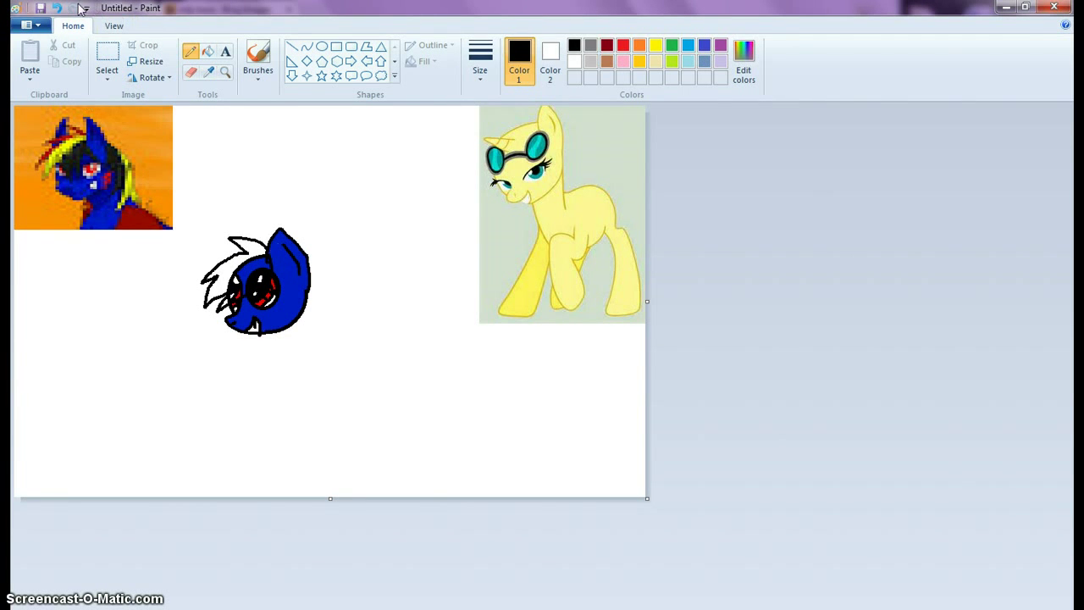
click(57, 8)
mouse_move(269, 242)
mouse_down()
mouse_move(219, 235)
mouse_move(206, 269)
mouse_move(227, 265)
mouse_move(205, 300)
mouse_move(255, 261)
mouse_up()
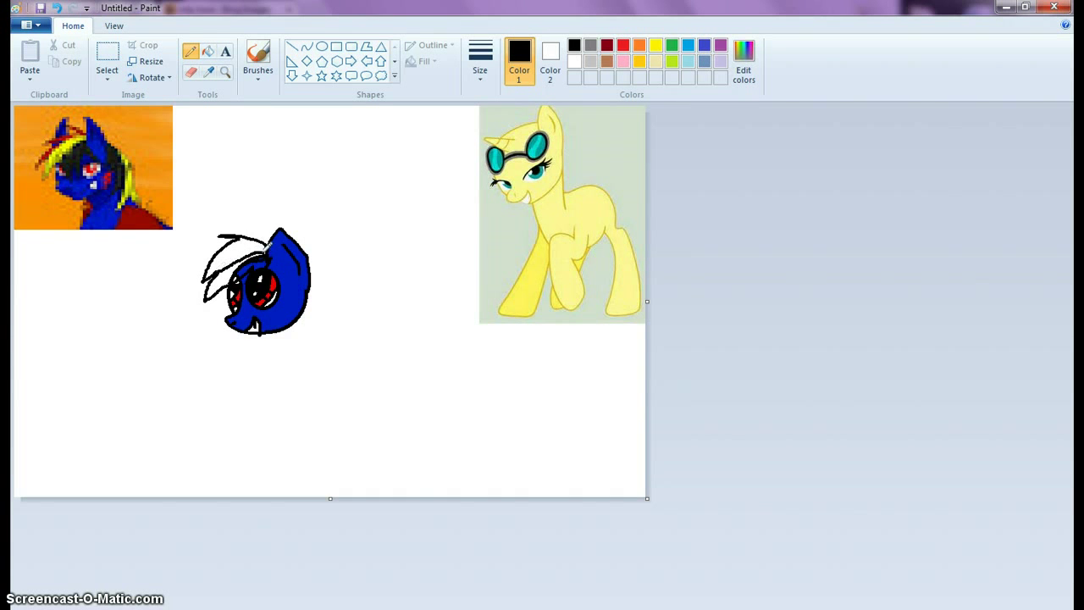
- Fill the forelock's base along the forehead with black and its lower strand with yellow
click(209, 51)
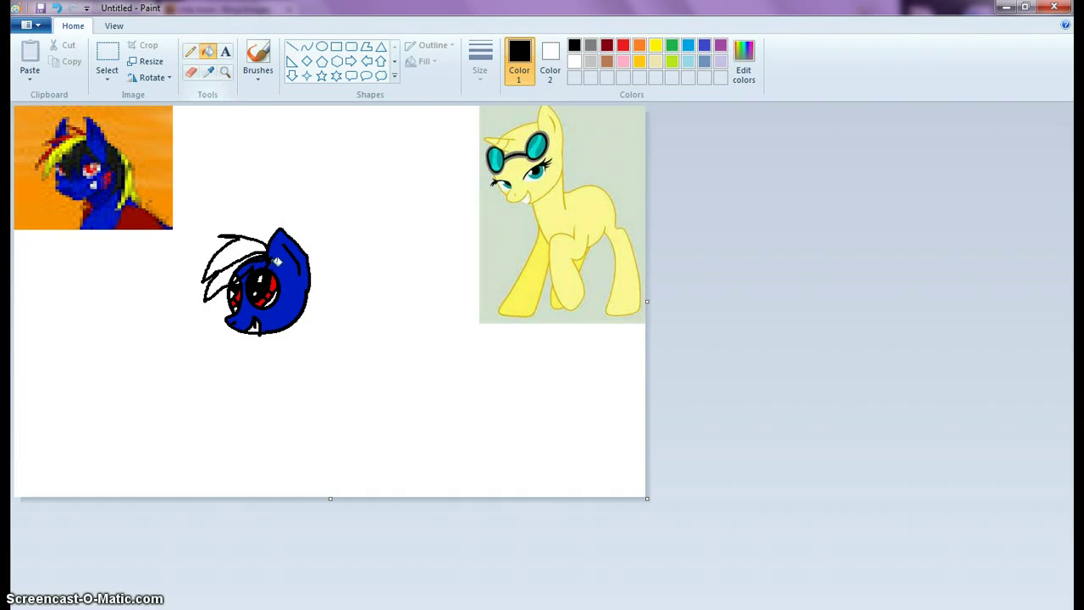
click(258, 260)
click(269, 264)
click(658, 51)
click(232, 274)
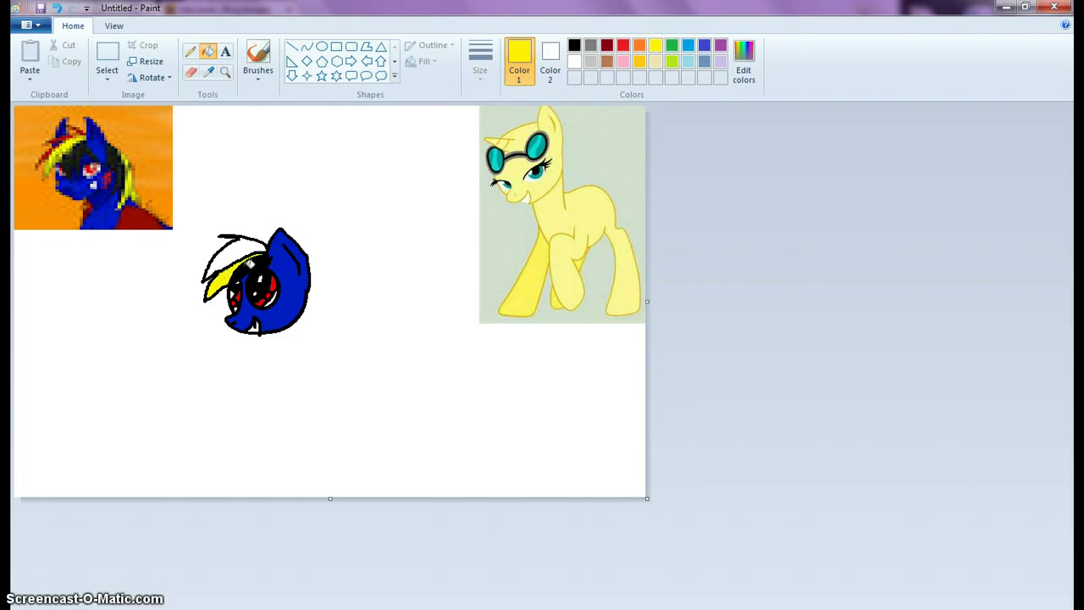
- Fill the upper strand of the forelock with red
click(191, 51)
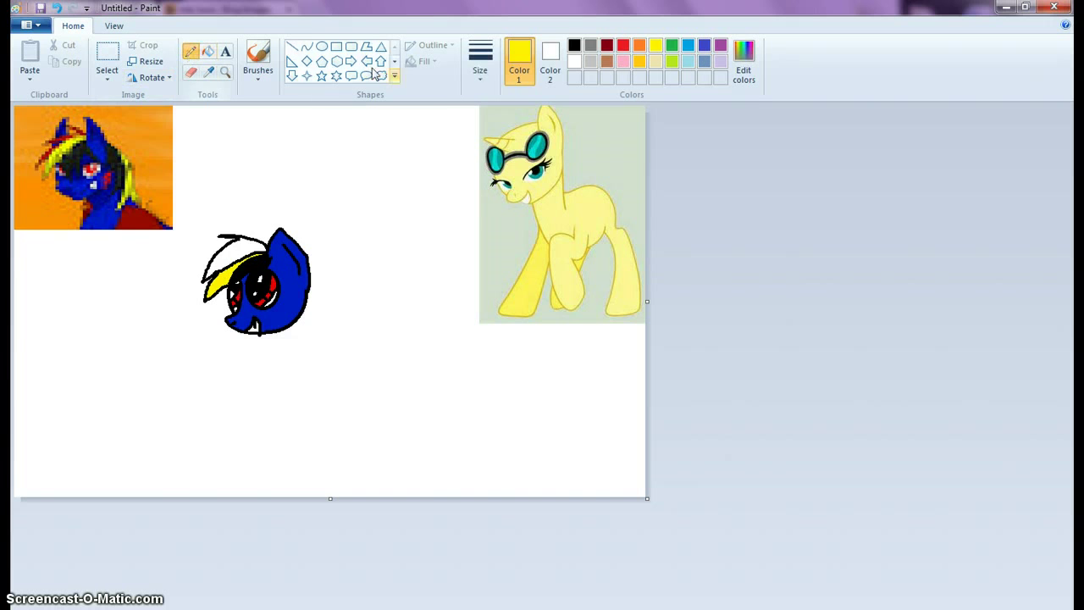
click(574, 45)
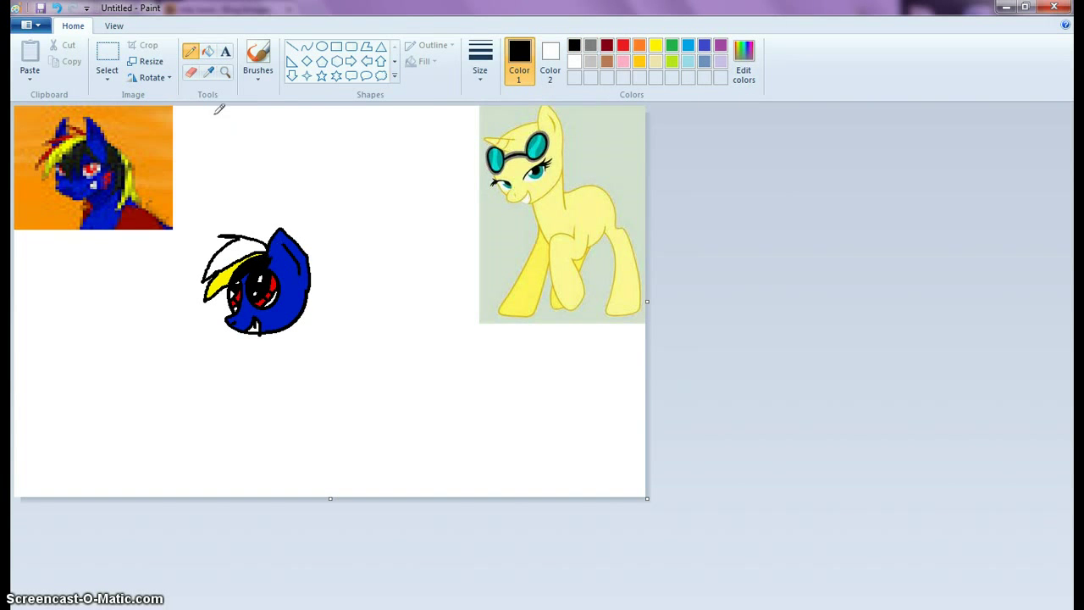
click(207, 52)
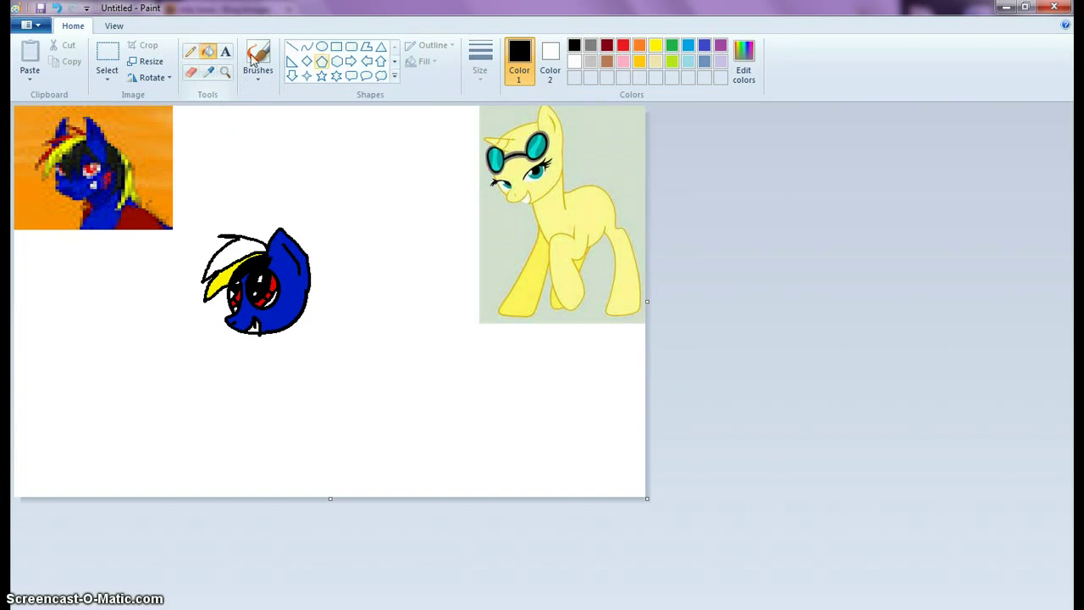
click(623, 45)
click(257, 240)
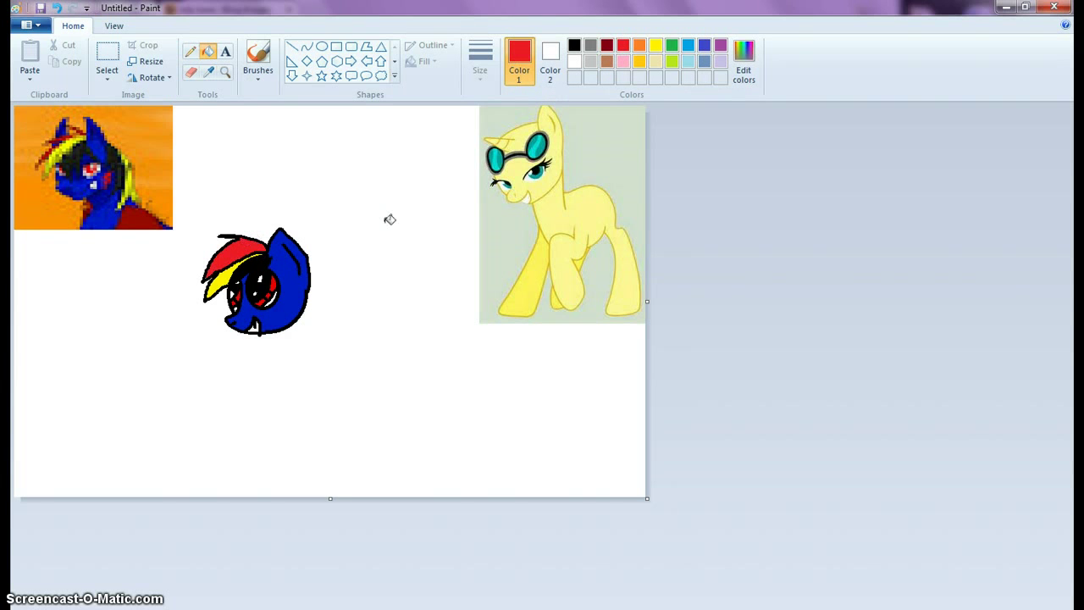
- Pencil a black outline of a narrow, curved mane with a jagged tip behind the head, replacing the first attempt
click(190, 52)
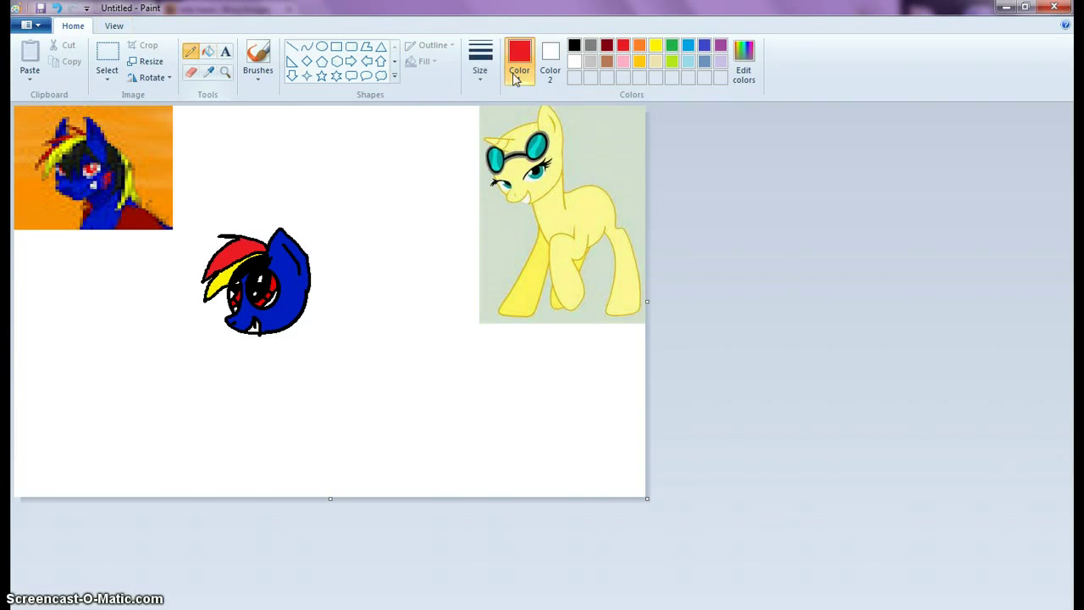
click(574, 45)
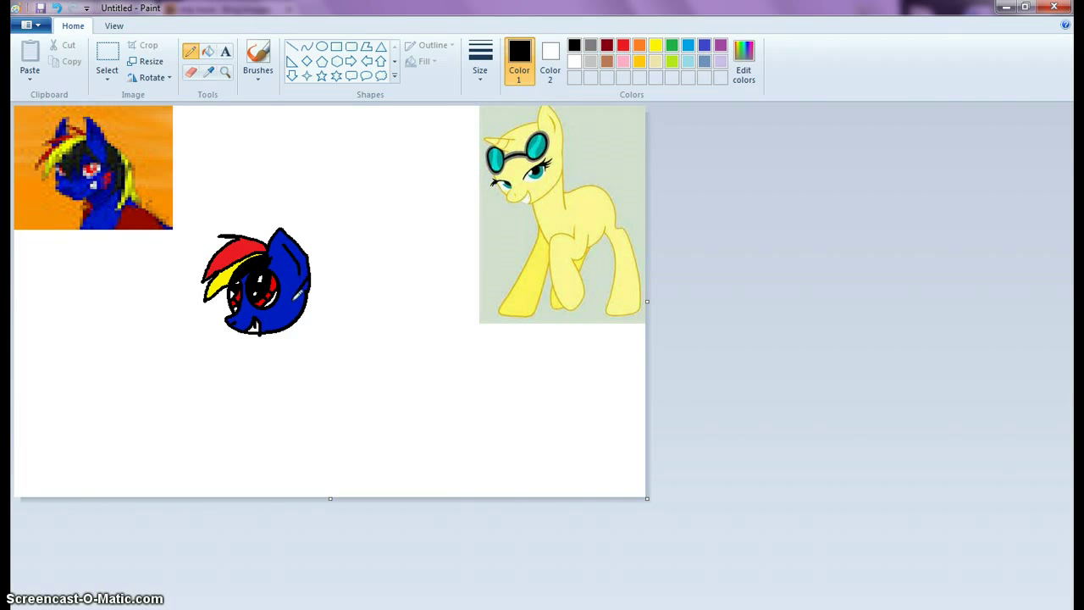
mouse_move(310, 315)
mouse_down()
mouse_move(288, 354)
mouse_move(329, 312)
mouse_move(340, 328)
mouse_move(328, 285)
mouse_move(340, 288)
mouse_move(311, 271)
mouse_up()
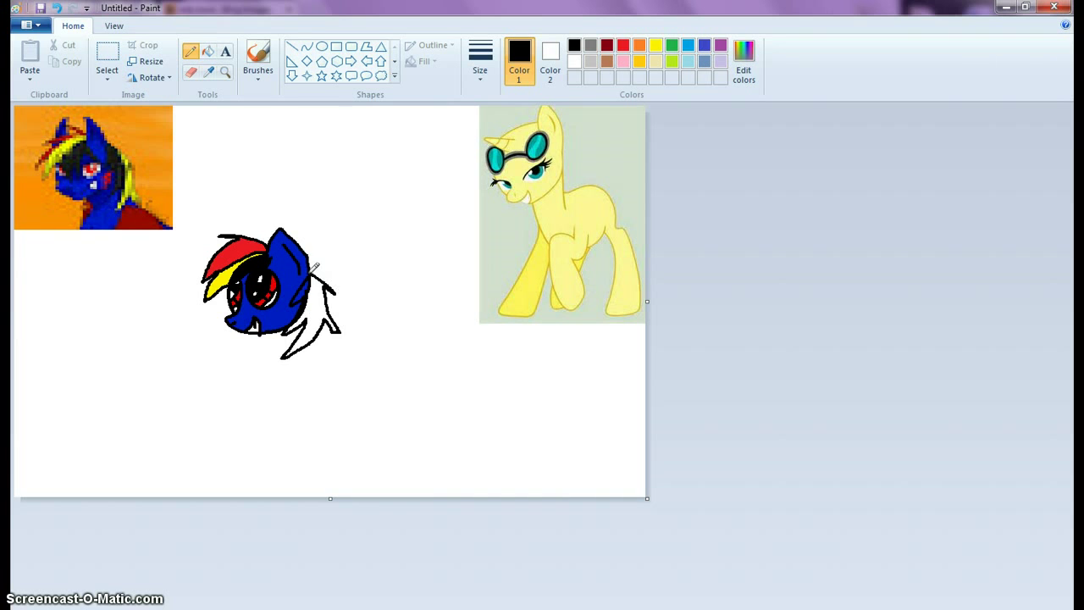
key(ctrl+z)
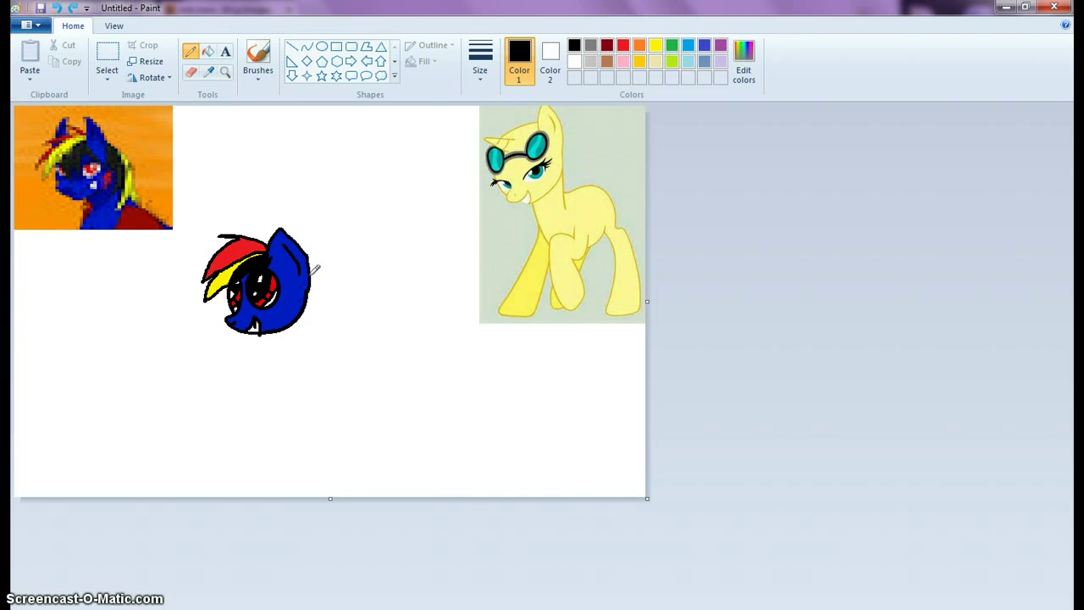
mouse_move(280, 332)
mouse_down()
mouse_move(283, 347)
mouse_move(315, 332)
mouse_move(315, 267)
mouse_up()
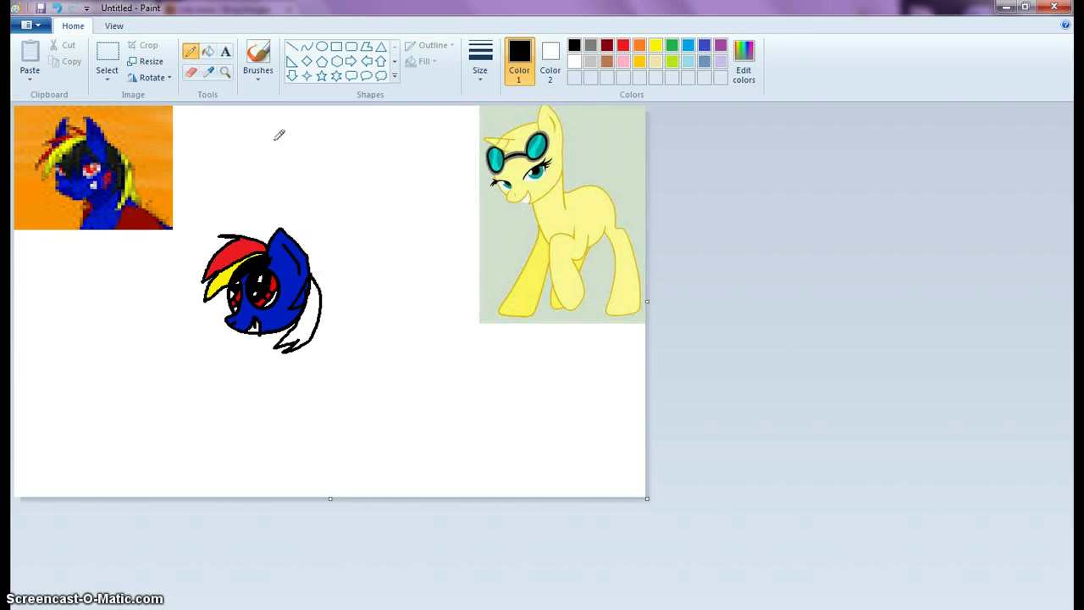
- Fill the mane's inner strip with black and its outer lock with the yellow sampled from the reference pony's mane
click(207, 52)
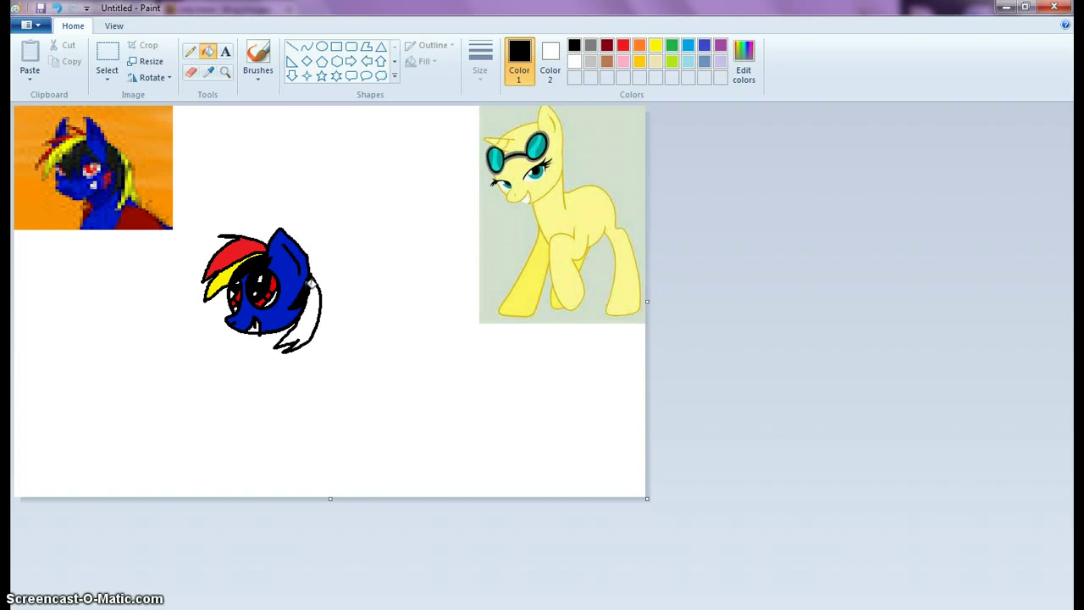
click(209, 72)
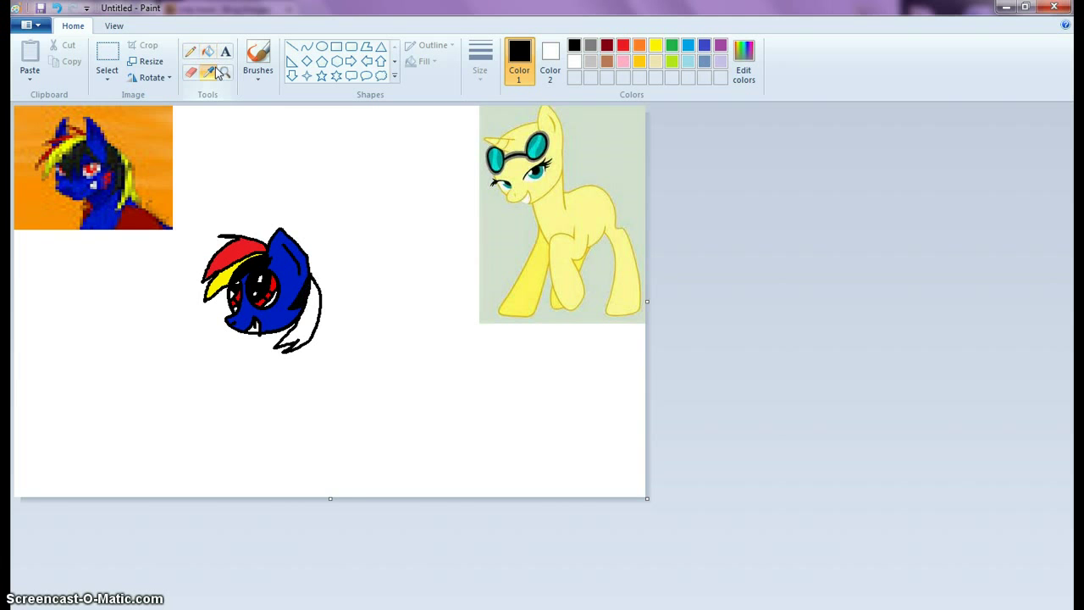
click(132, 180)
click(308, 318)
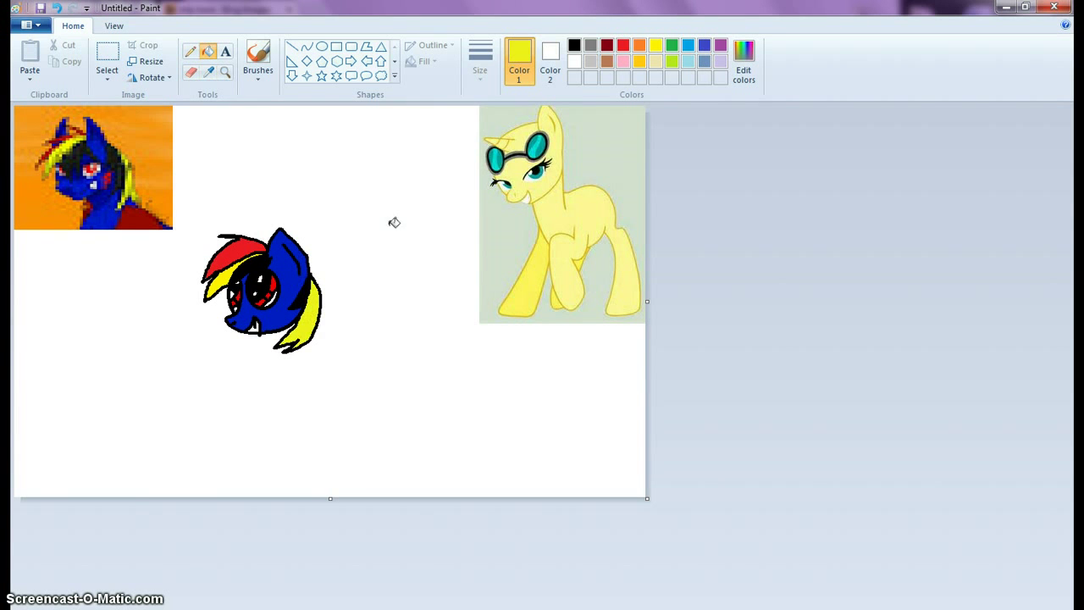
- Pencil the front of the neck and the raised, bent front leg below the head in black
click(191, 52)
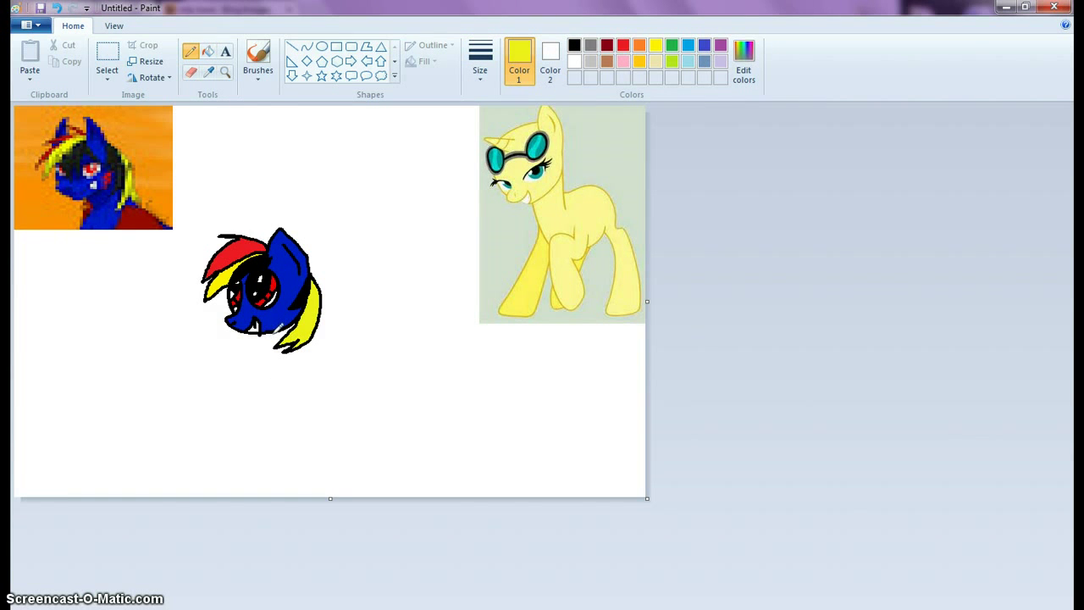
click(58, 8)
click(574, 61)
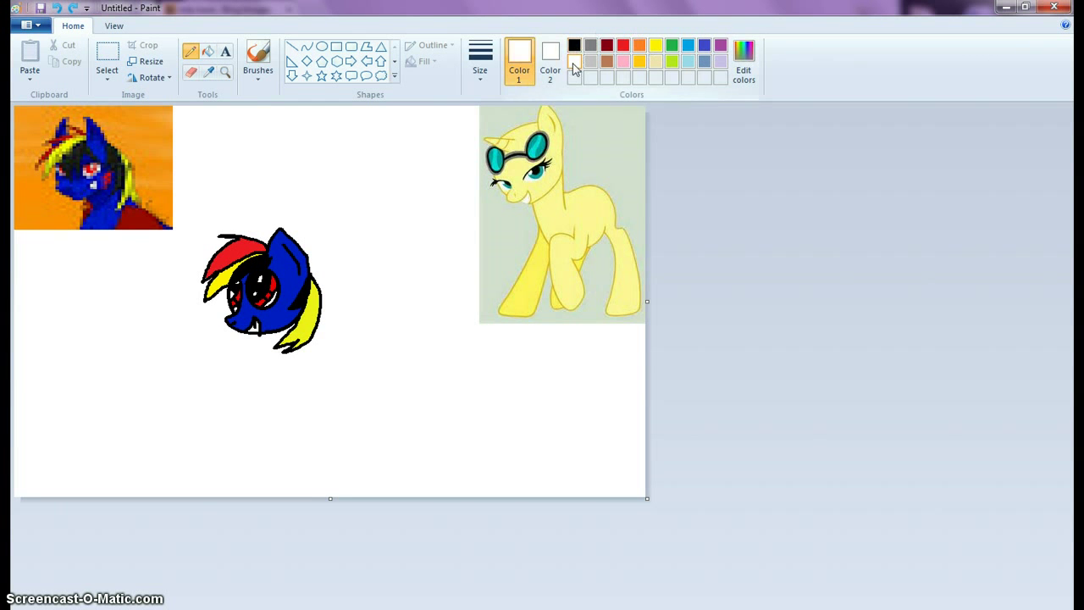
click(574, 45)
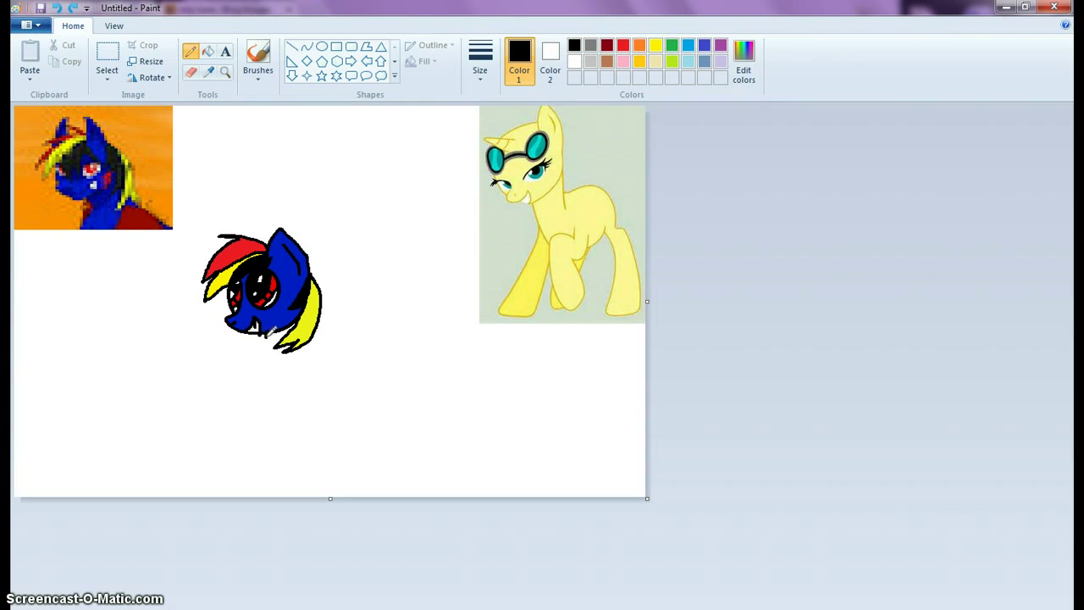
drag(266, 327, 287, 375)
click(55, 9)
drag(266, 327, 288, 378)
mouse_move(319, 368)
mouse_down()
mouse_move(315, 396)
mouse_move(330, 425)
mouse_move(302, 441)
mouse_move(284, 391)
mouse_move(288, 373)
mouse_move(306, 370)
mouse_up()
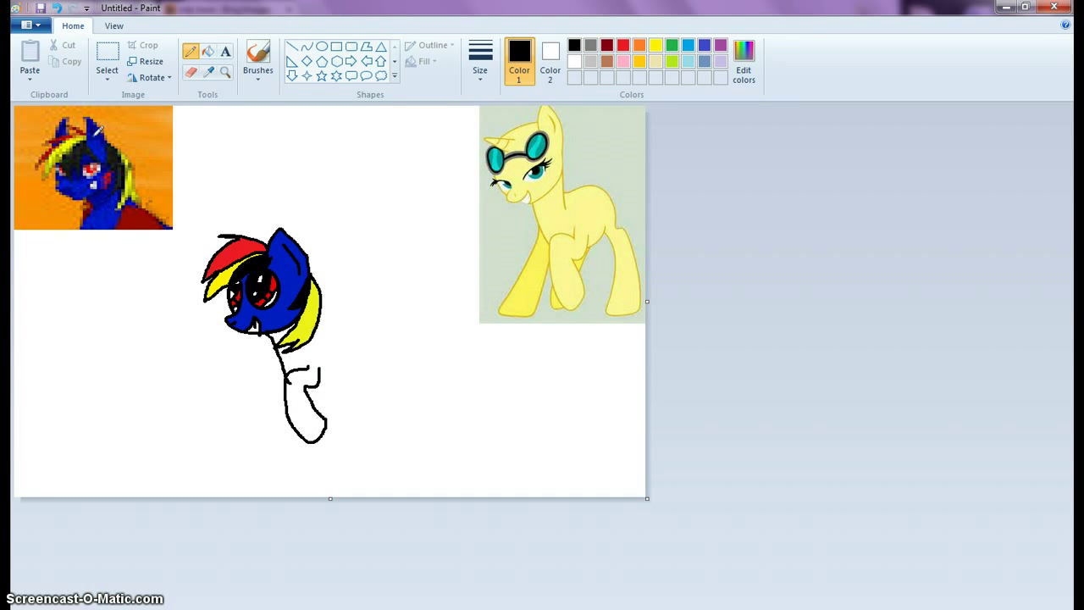
- Pencil the rest of the body outline with the standing front leg, back, belly and both hind legs
click(191, 73)
click(191, 51)
mouse_move(285, 362)
mouse_down()
mouse_move(245, 458)
mouse_move(267, 456)
mouse_move(286, 429)
mouse_move(289, 395)
mouse_up()
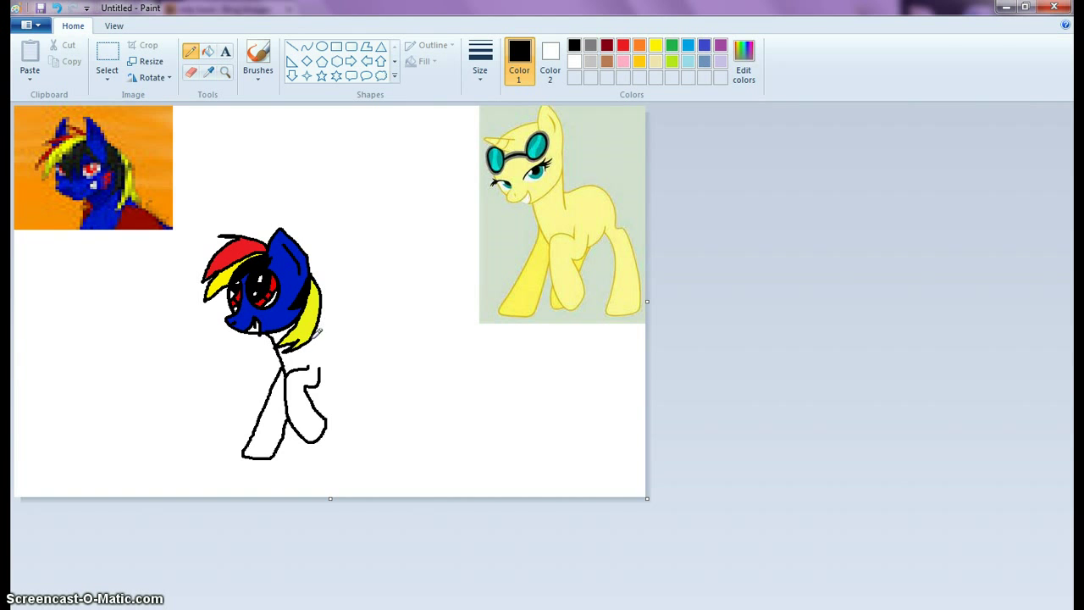
mouse_move(315, 341)
mouse_down()
mouse_move(371, 332)
mouse_move(396, 373)
mouse_move(413, 413)
mouse_move(406, 455)
mouse_move(376, 454)
mouse_move(375, 374)
mouse_up()
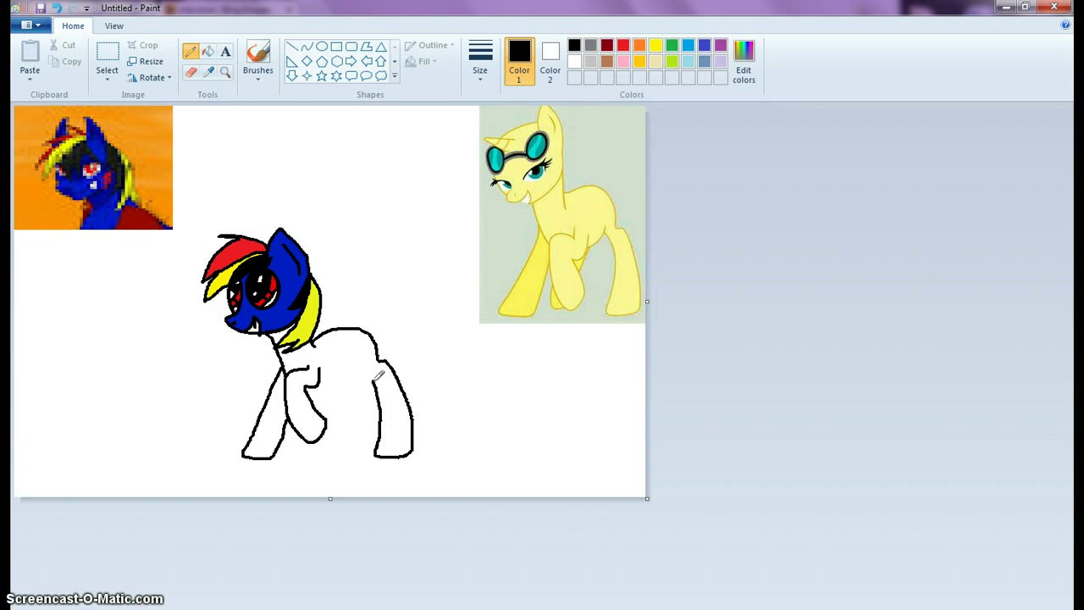
mouse_move(306, 382)
mouse_down()
mouse_move(366, 364)
mouse_move(363, 351)
mouse_move(373, 361)
mouse_move(346, 451)
mouse_up()
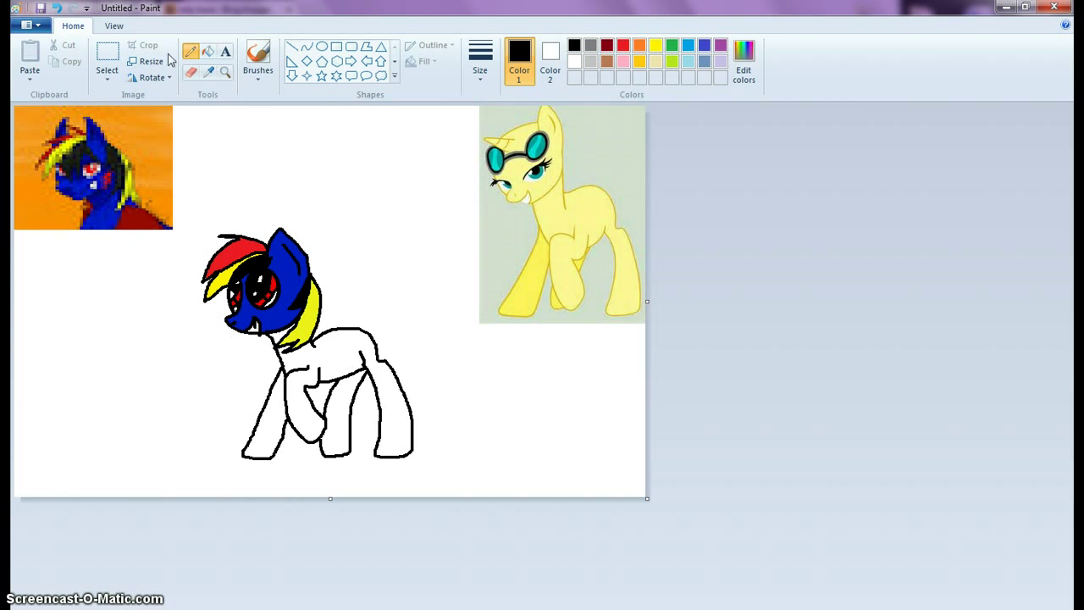
click(192, 72)
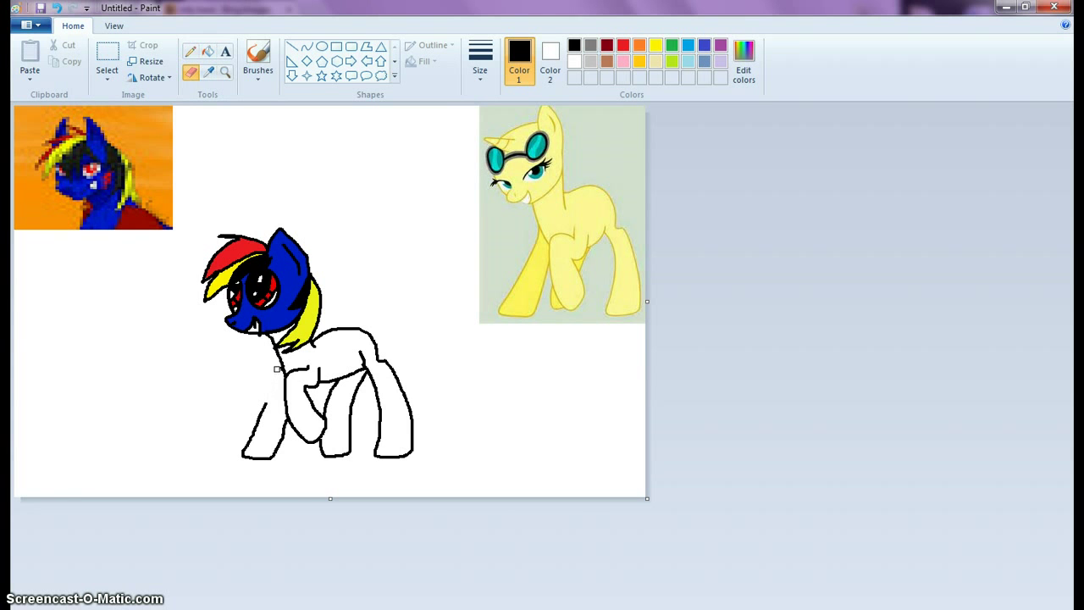
click(190, 52)
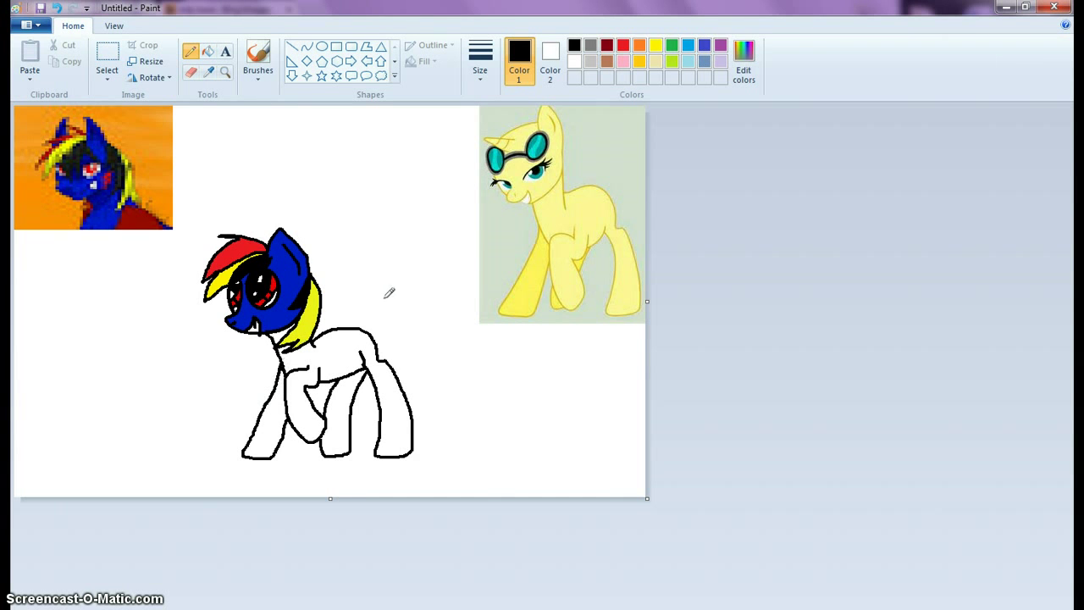
click(56, 8)
click(56, 7)
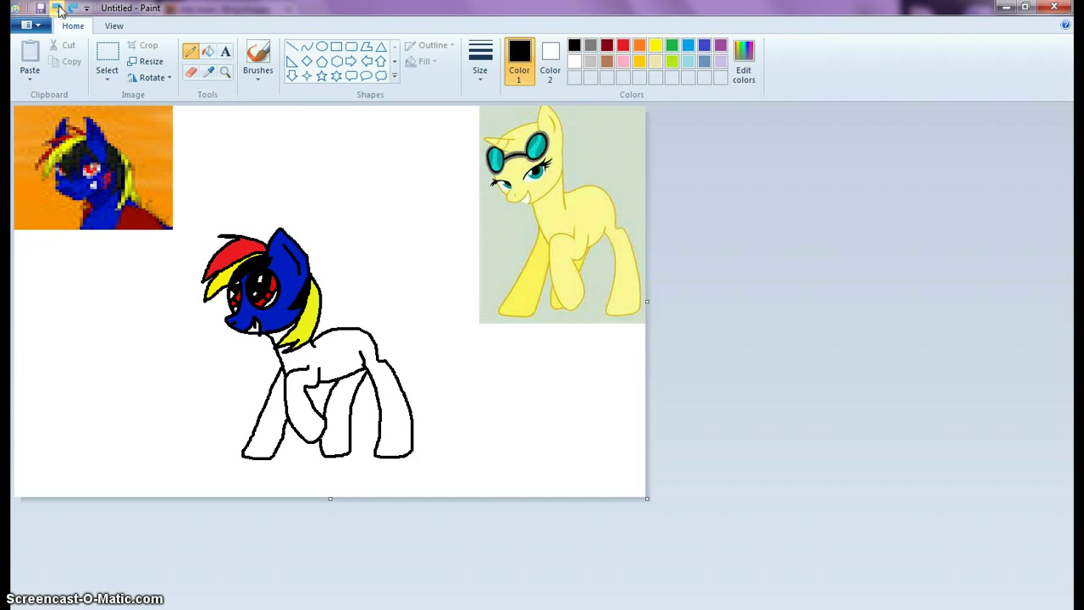
- Erase the front edge of the standing front leg and redraw it in black from the chest down to the hoof
click(191, 72)
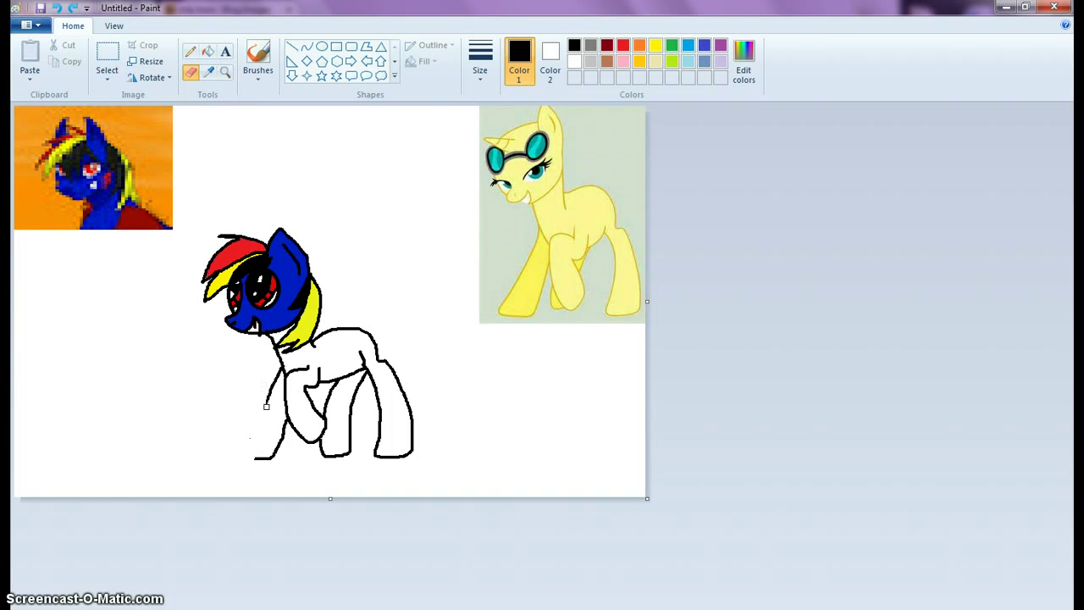
drag(266, 407, 266, 398)
click(191, 50)
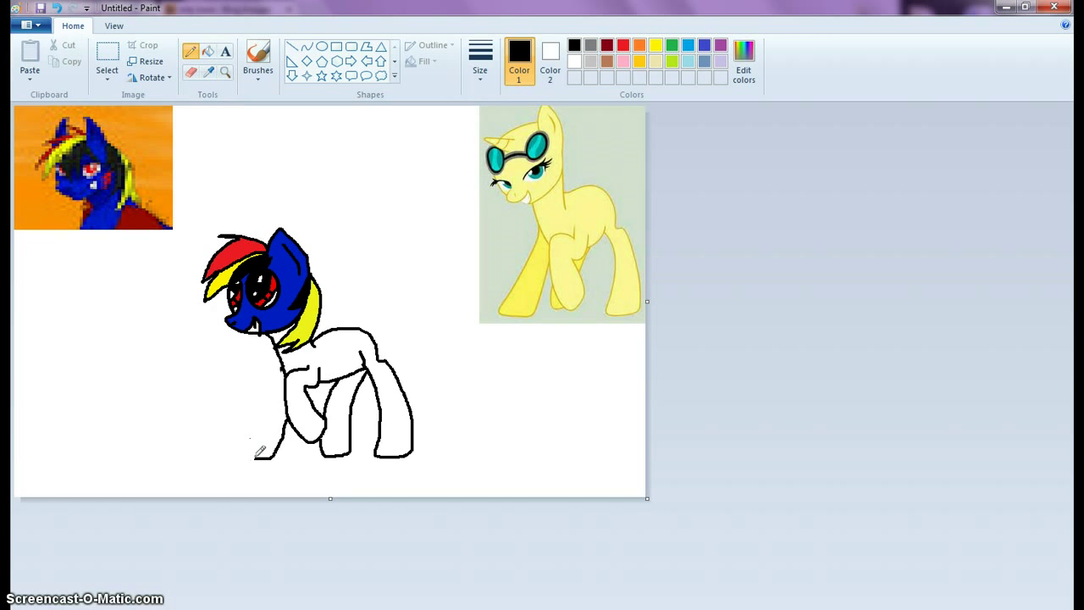
mouse_move(256, 457)
mouse_down()
mouse_move(237, 457)
mouse_move(237, 430)
mouse_move(285, 365)
mouse_up()
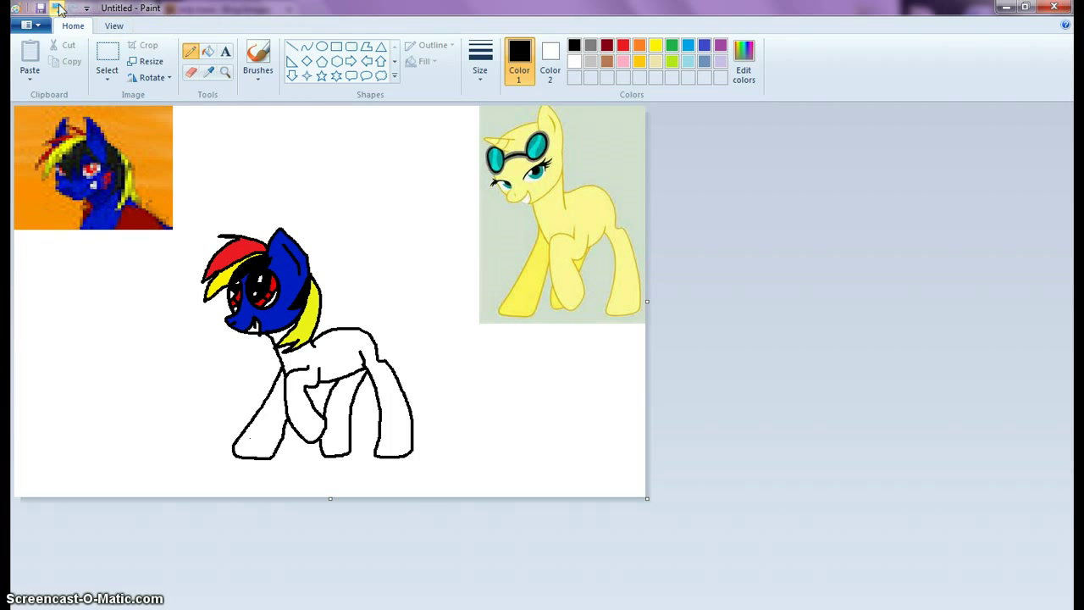
click(59, 9)
mouse_move(250, 457)
mouse_down()
mouse_move(239, 443)
mouse_move(272, 390)
mouse_up()
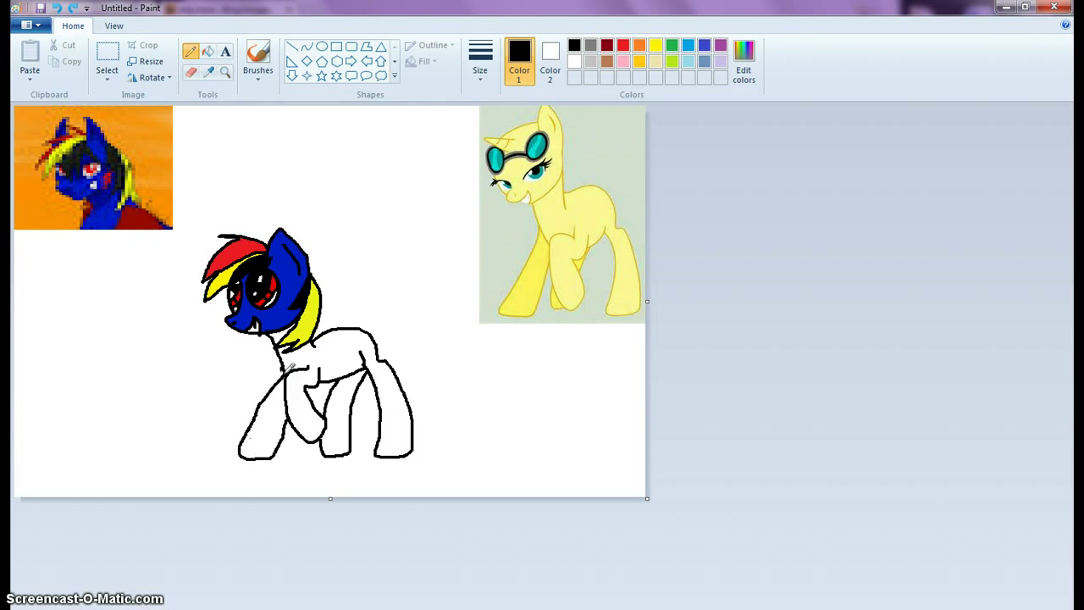
click(57, 7)
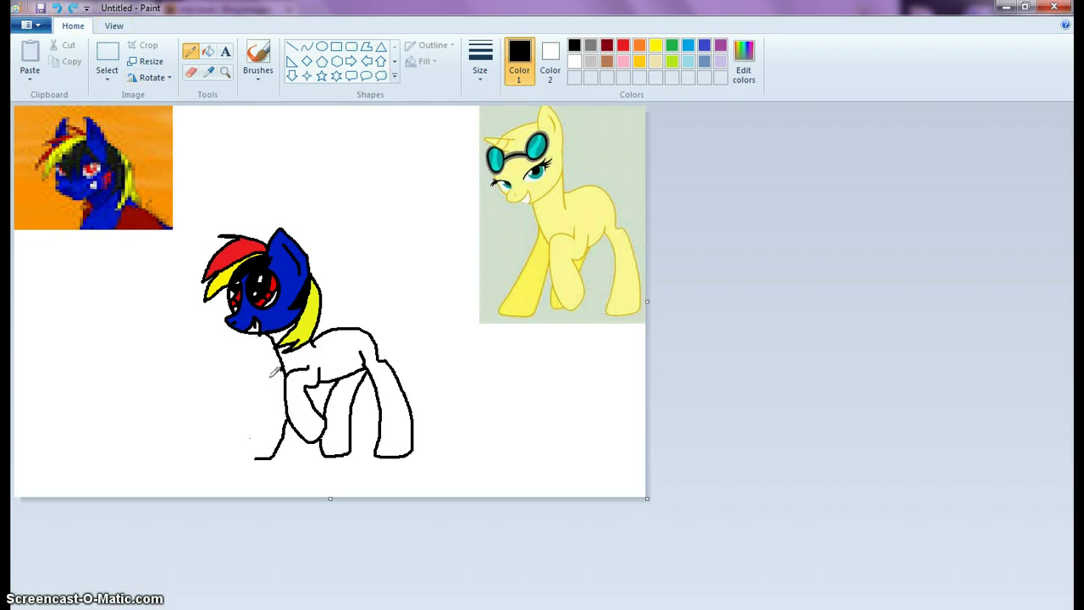
drag(284, 363, 236, 439)
key(ctrl+z)
drag(282, 361, 252, 454)
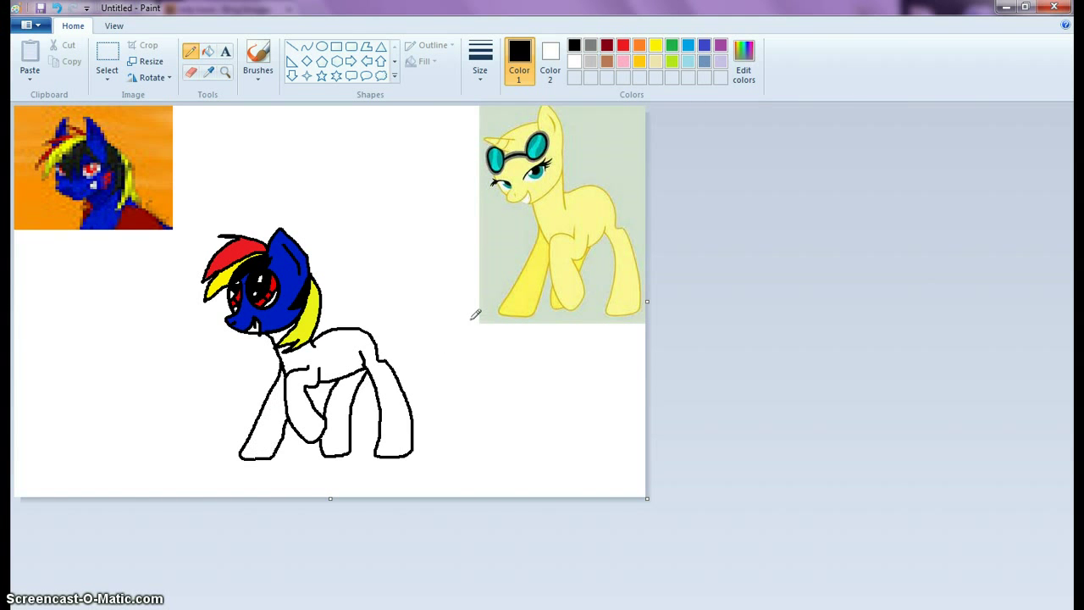
- Touch up the flank line, then fill the pony's body and all four legs with the blue sampled from its head
click(190, 73)
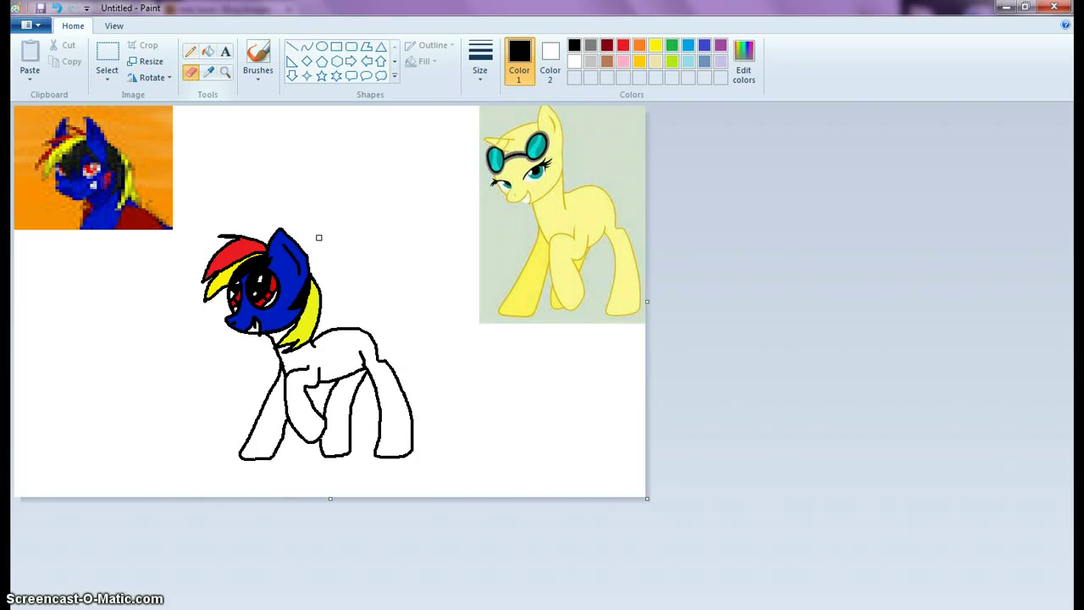
click(190, 52)
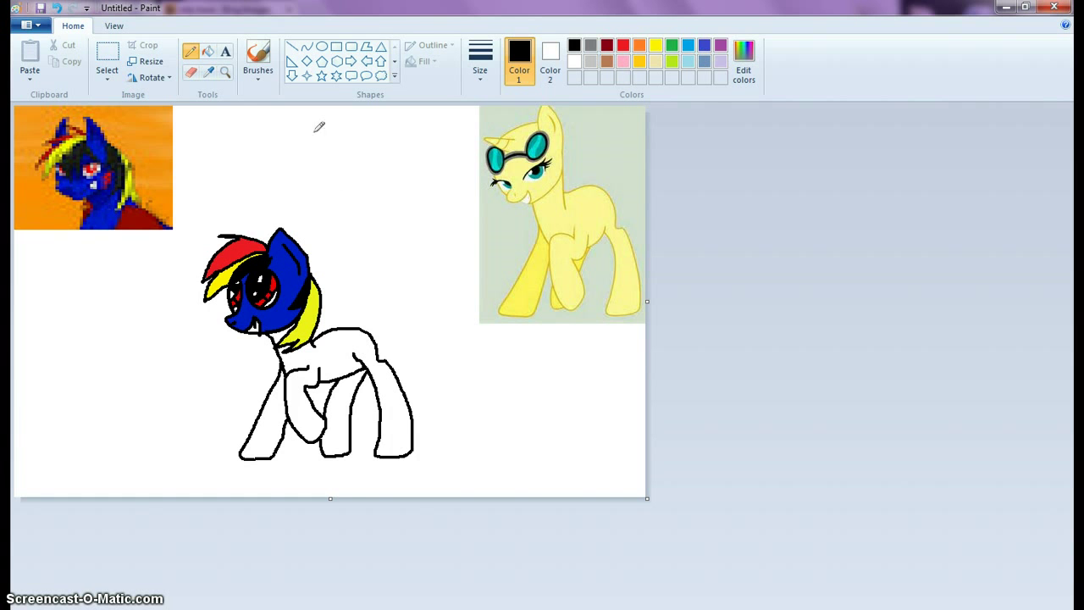
click(207, 71)
click(284, 270)
click(207, 51)
click(338, 339)
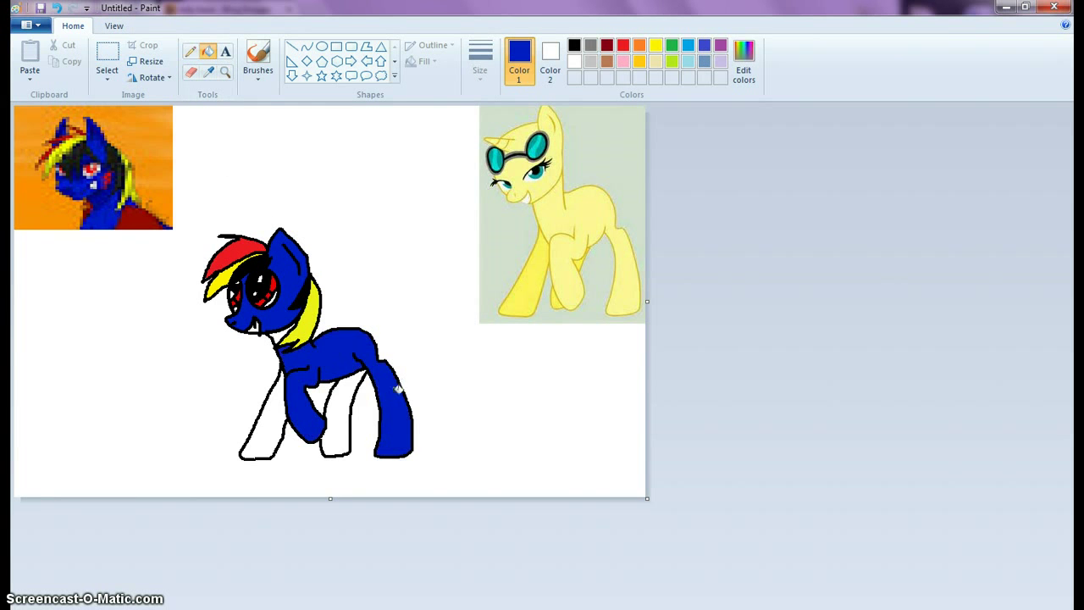
click(345, 393)
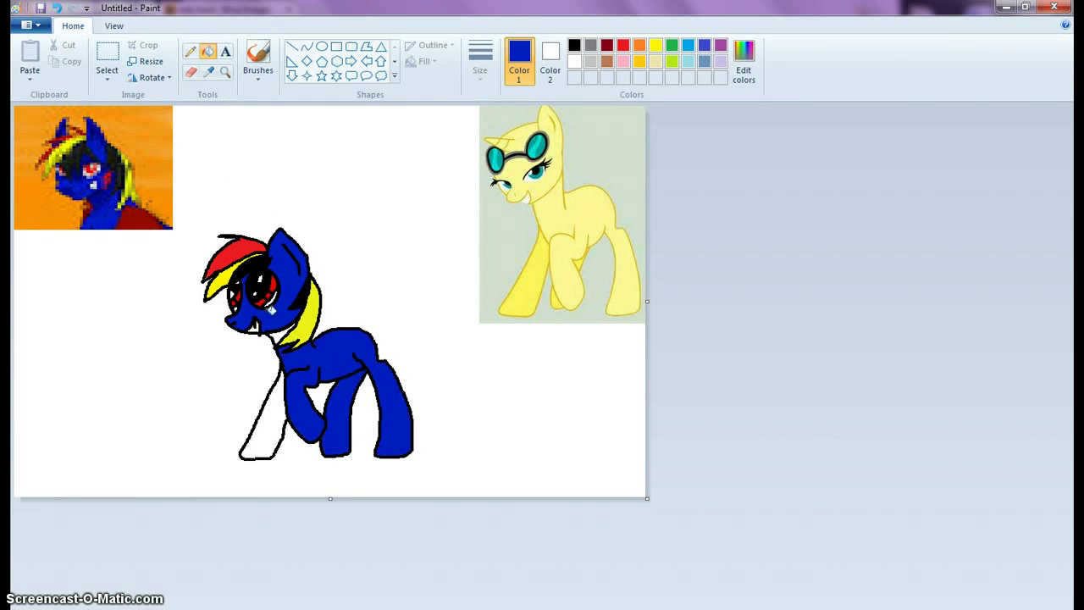
click(280, 391)
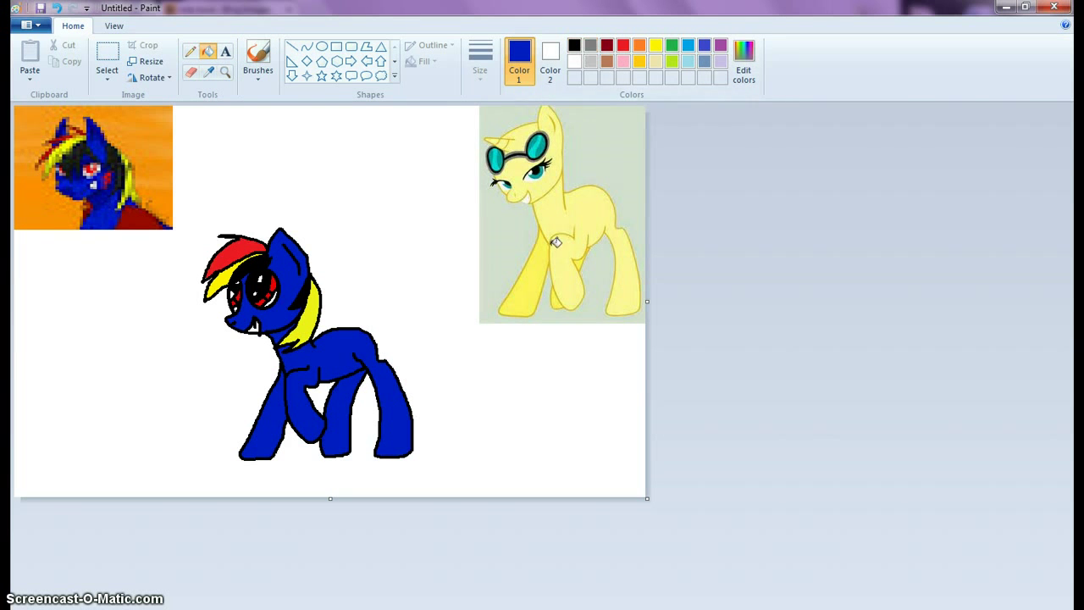
- Pencil a small folded wing with feather tips in black on the pony's side
click(191, 51)
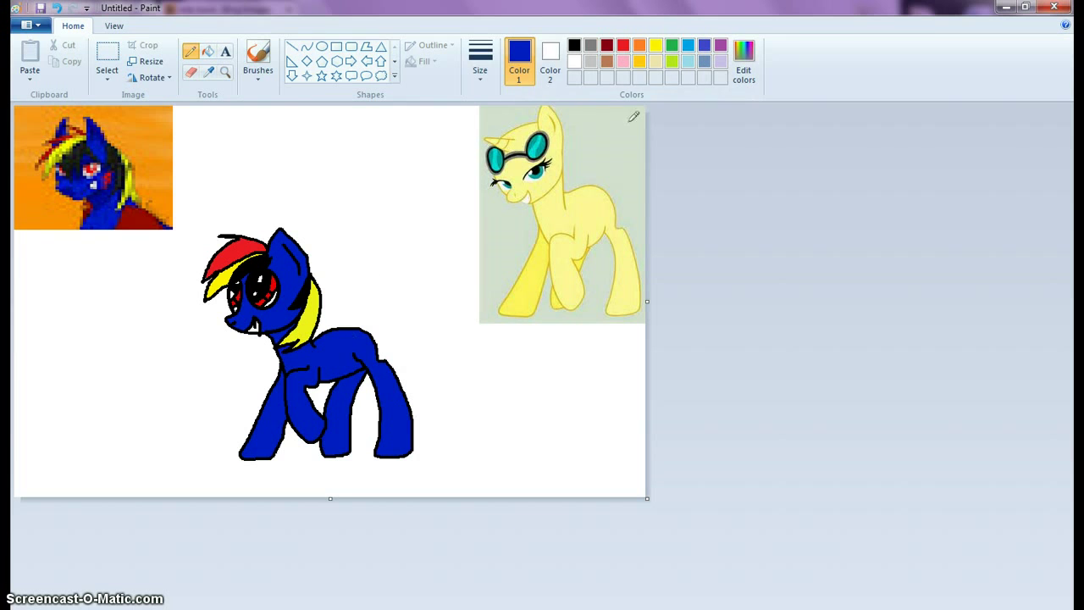
click(575, 61)
click(575, 45)
mouse_move(323, 339)
mouse_down()
mouse_move(314, 365)
mouse_move(343, 360)
mouse_up()
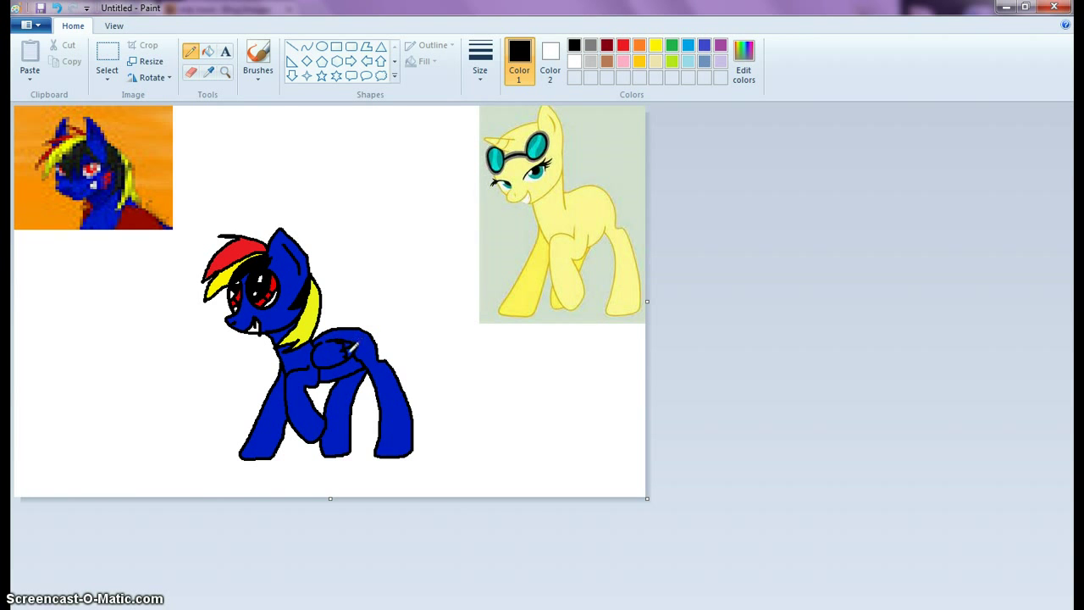
- Fill the wing's feather tips with red, undoing the stray fill that recolors the black outline
click(208, 50)
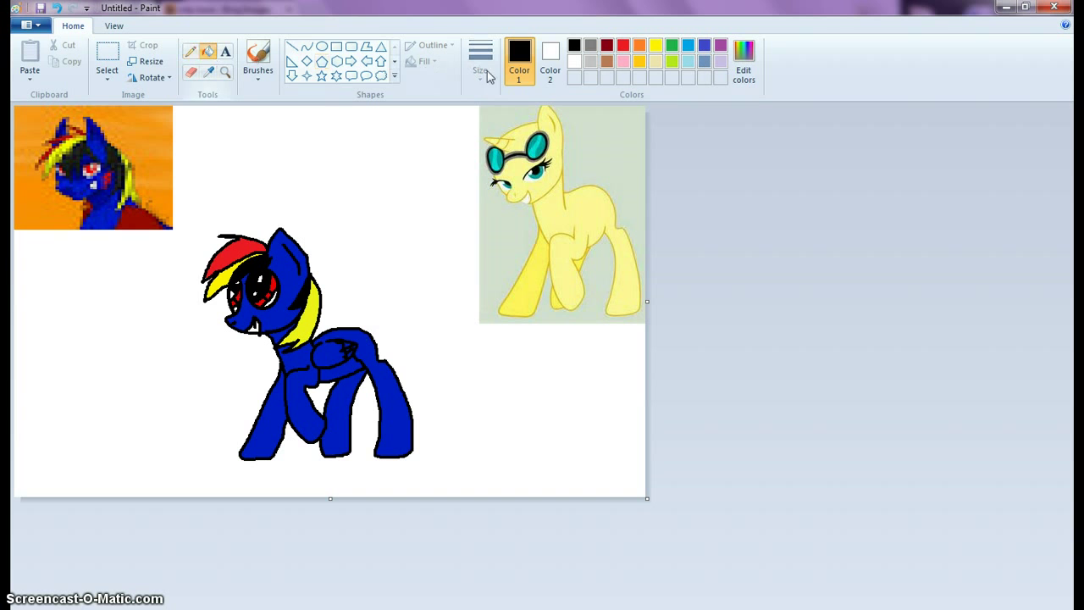
click(623, 45)
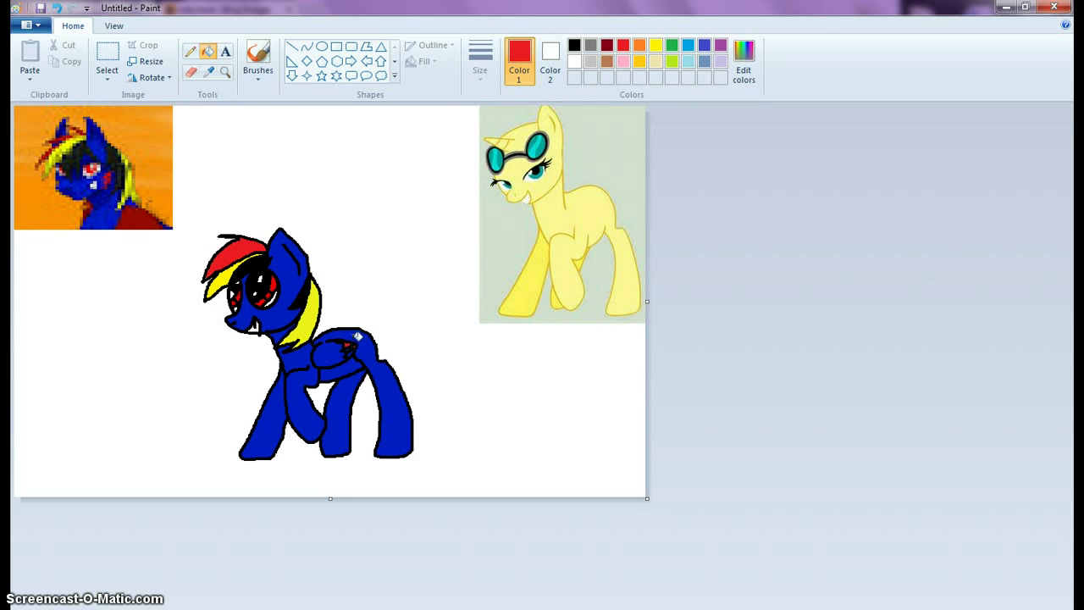
click(351, 334)
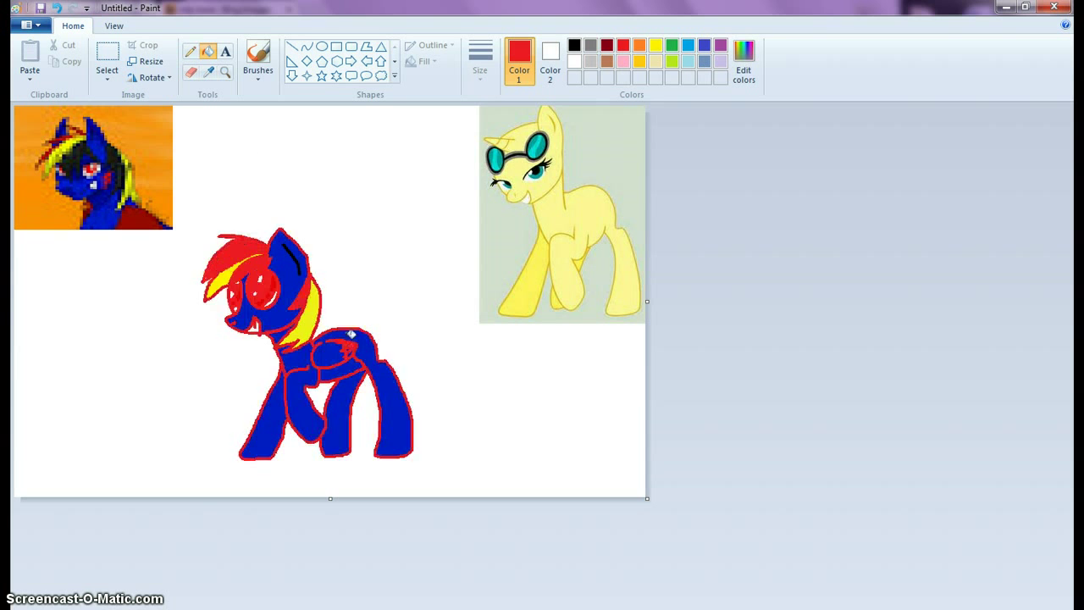
click(57, 8)
click(190, 51)
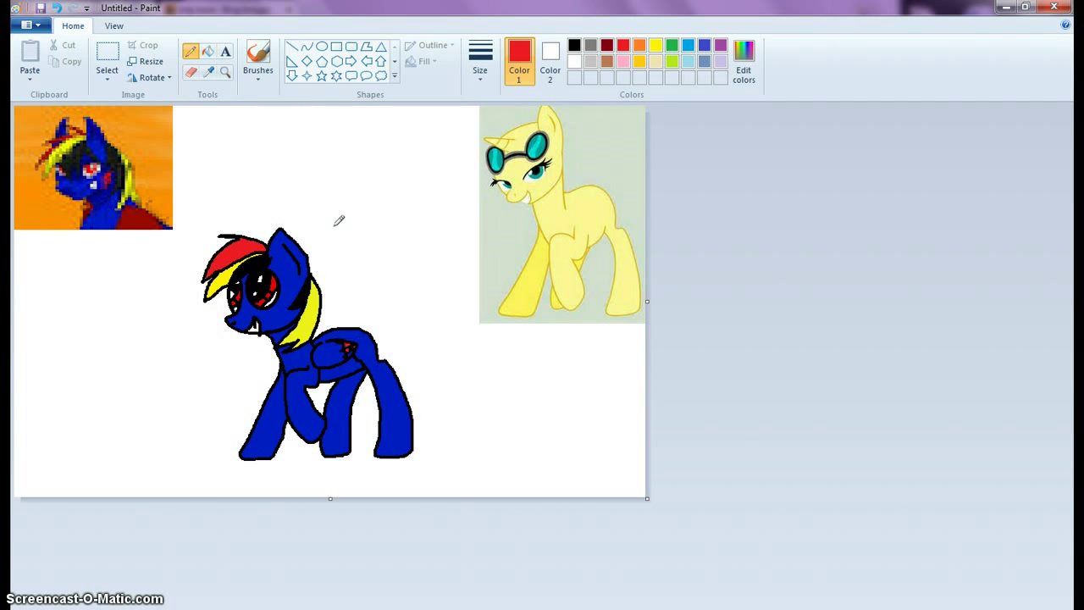
click(207, 51)
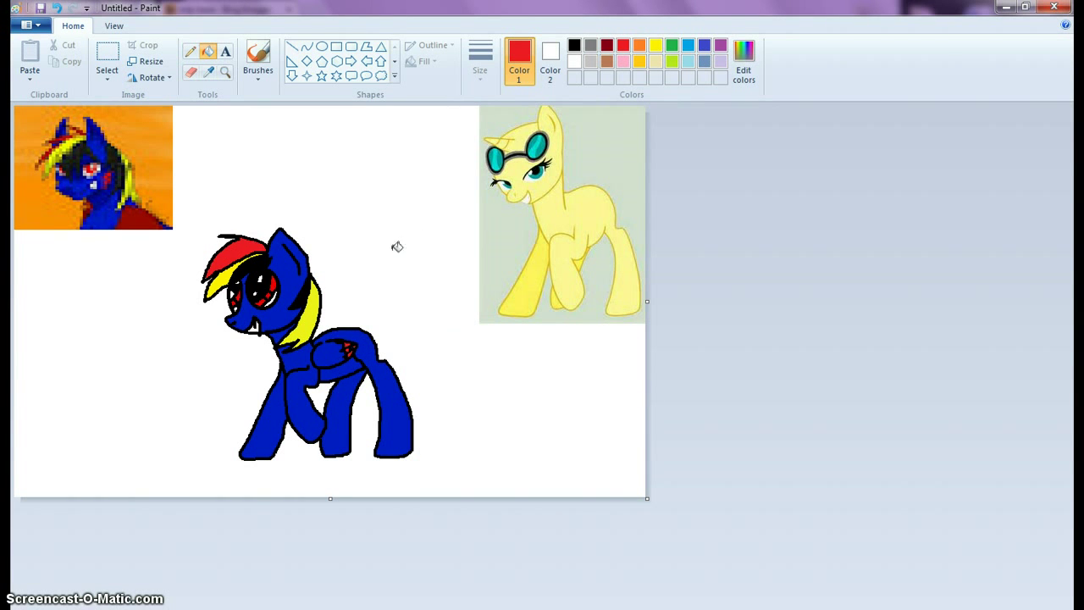
- Pencil a short tail in black behind the rump, divided into three locks
click(191, 51)
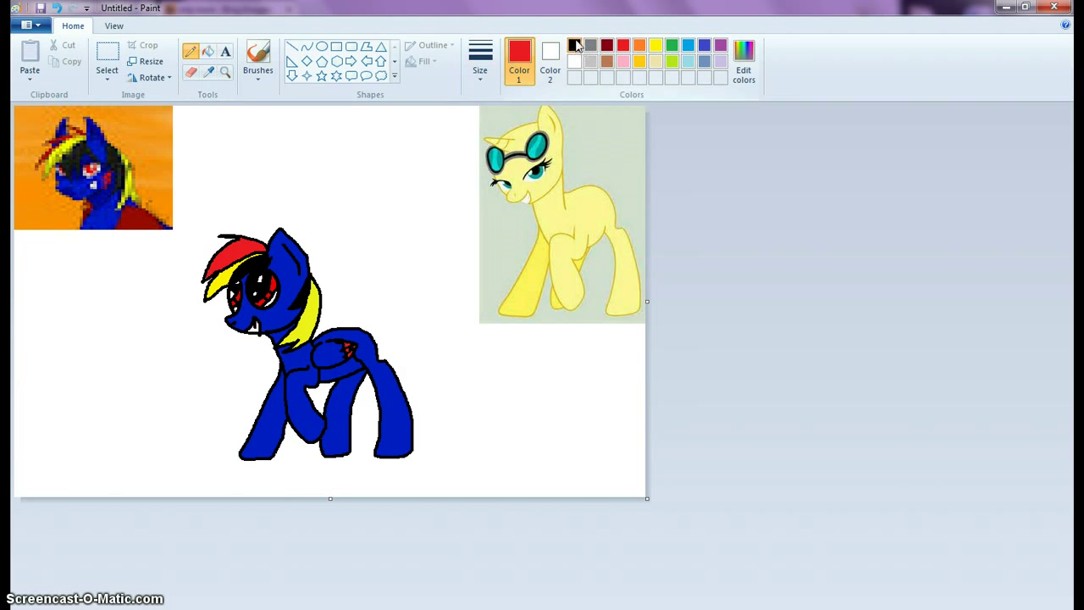
click(574, 45)
mouse_move(370, 330)
mouse_down()
mouse_move(412, 321)
mouse_move(403, 328)
mouse_move(421, 350)
mouse_move(414, 374)
mouse_move(384, 348)
mouse_move(389, 323)
mouse_move(373, 333)
mouse_move(389, 333)
mouse_move(390, 356)
mouse_move(368, 323)
mouse_move(395, 327)
mouse_up()
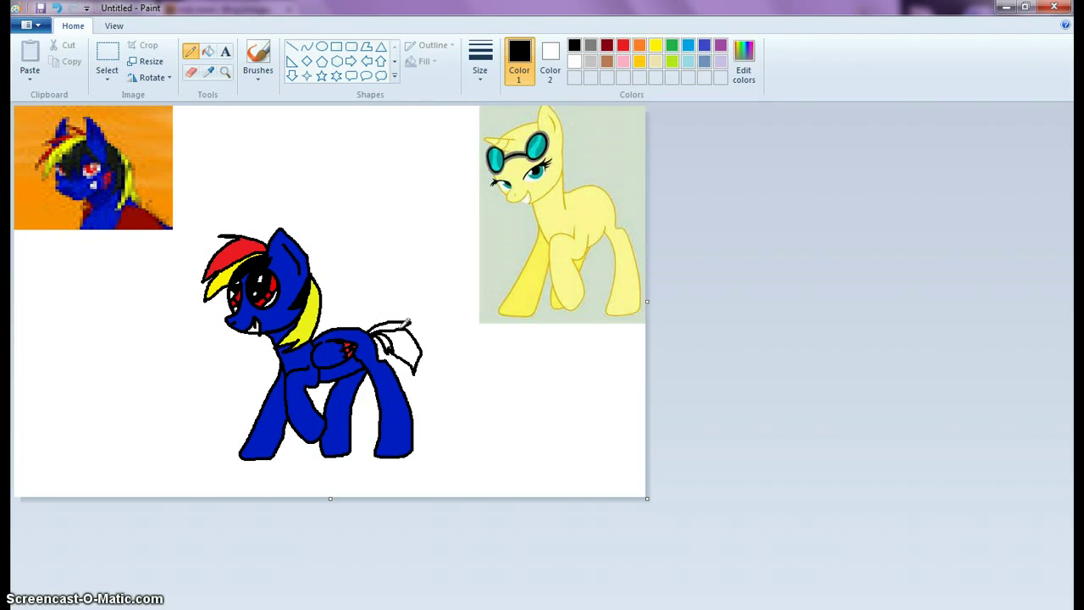
- Fill the tail's inner strip black, its large lock with the mane's yellow and its upper lock with red sampled from the reference pony
click(207, 50)
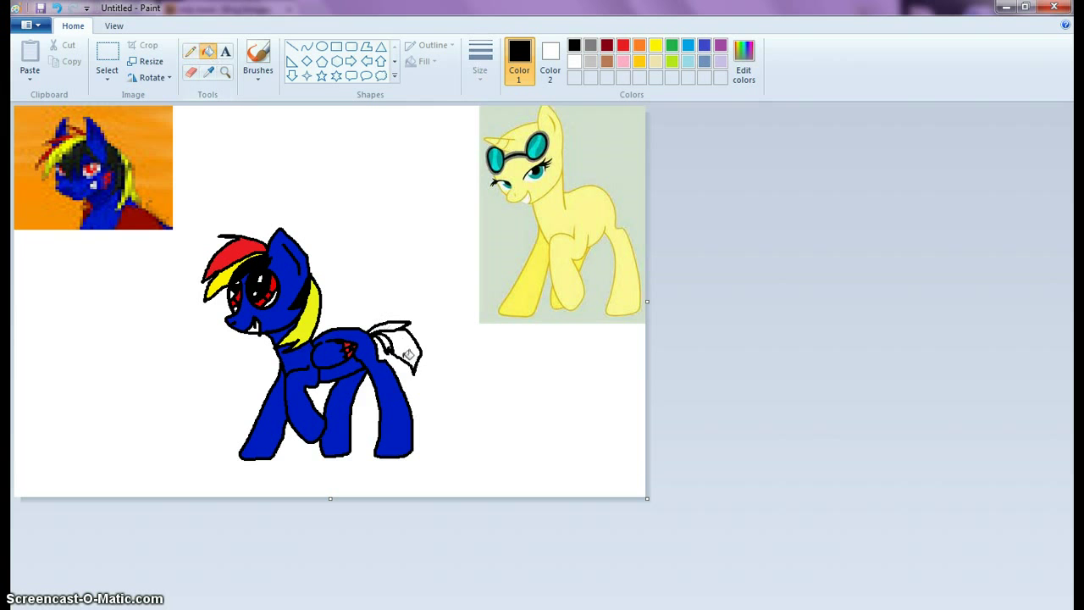
click(388, 341)
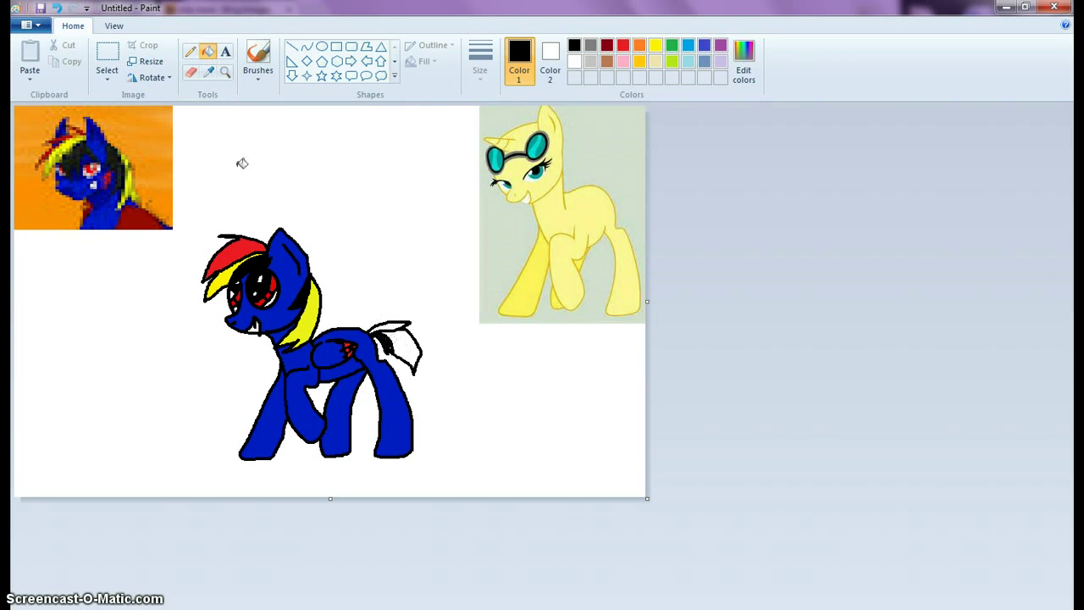
click(209, 71)
click(312, 320)
click(405, 345)
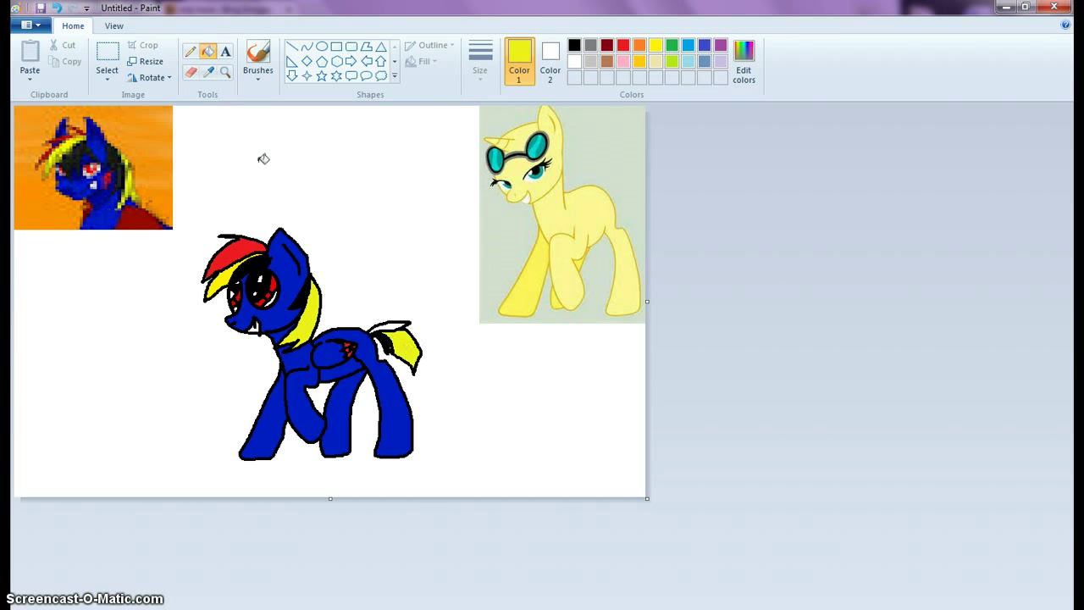
click(207, 73)
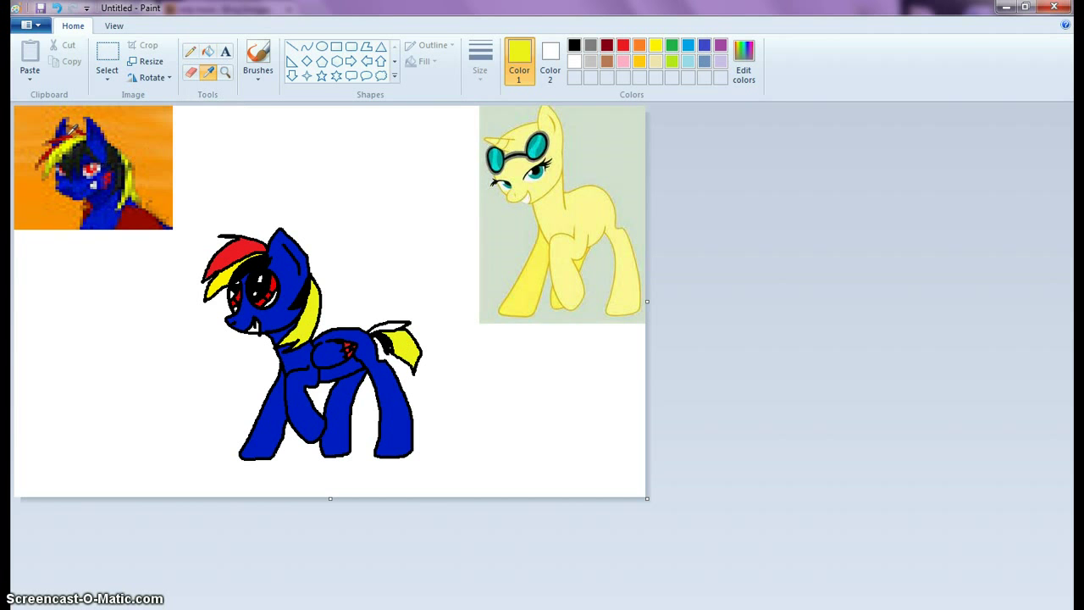
click(66, 136)
click(403, 327)
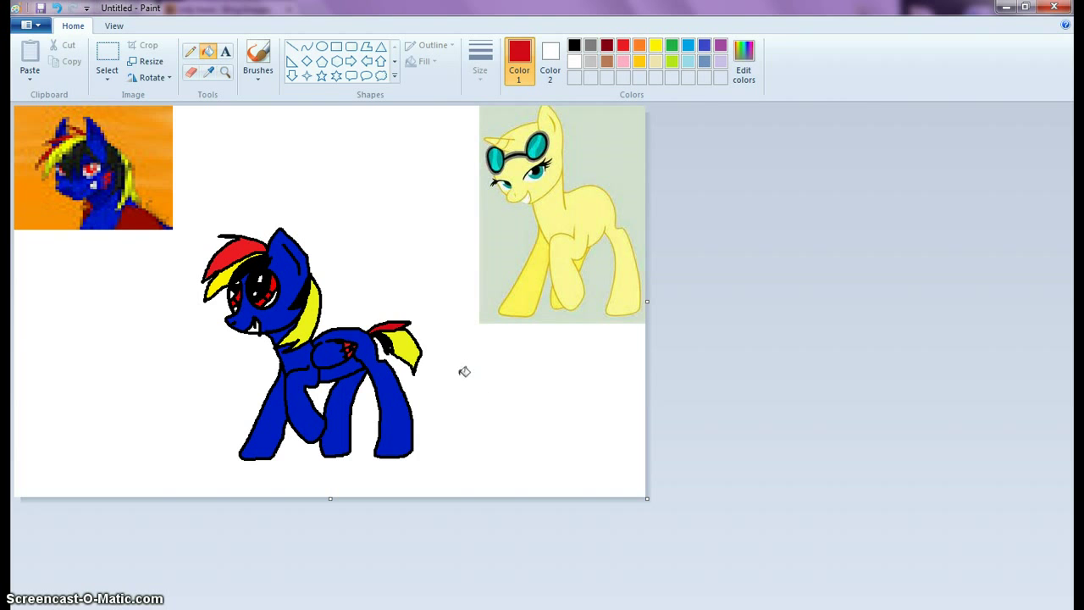
- Select both reference pictures and move them off the canvas
click(108, 55)
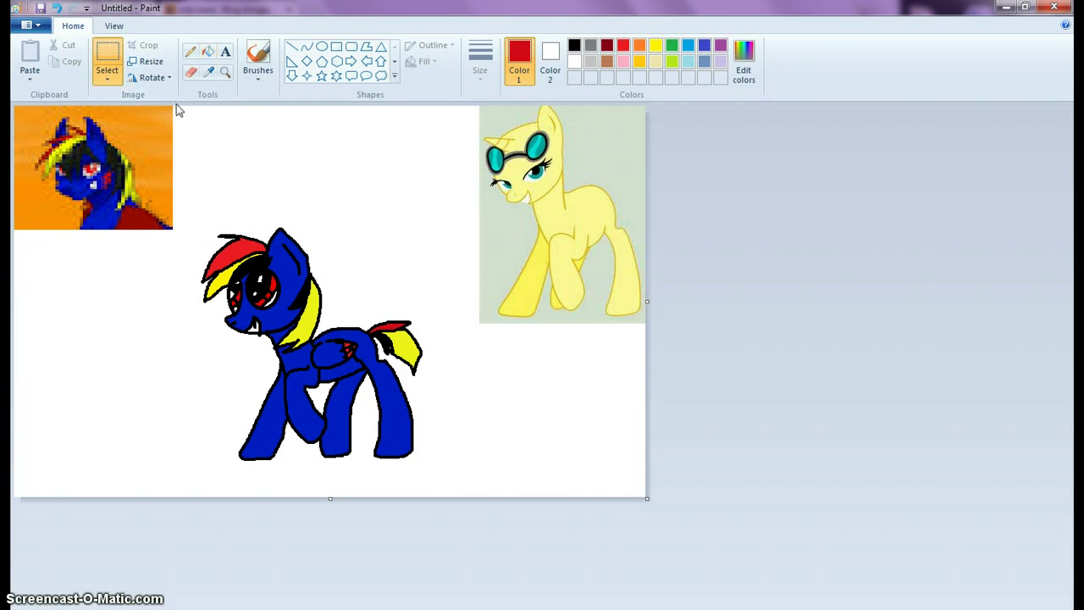
drag(174, 107, 720, 366)
click(419, 186)
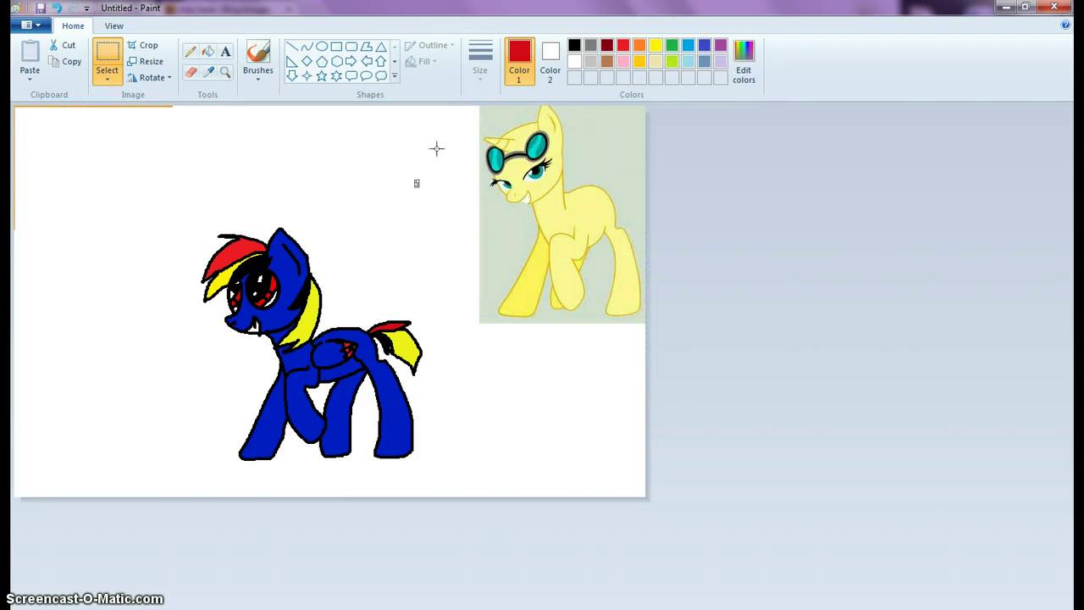
click(463, 106)
drag(457, 106, 719, 359)
drag(582, 233, 1072, 288)
click(428, 278)
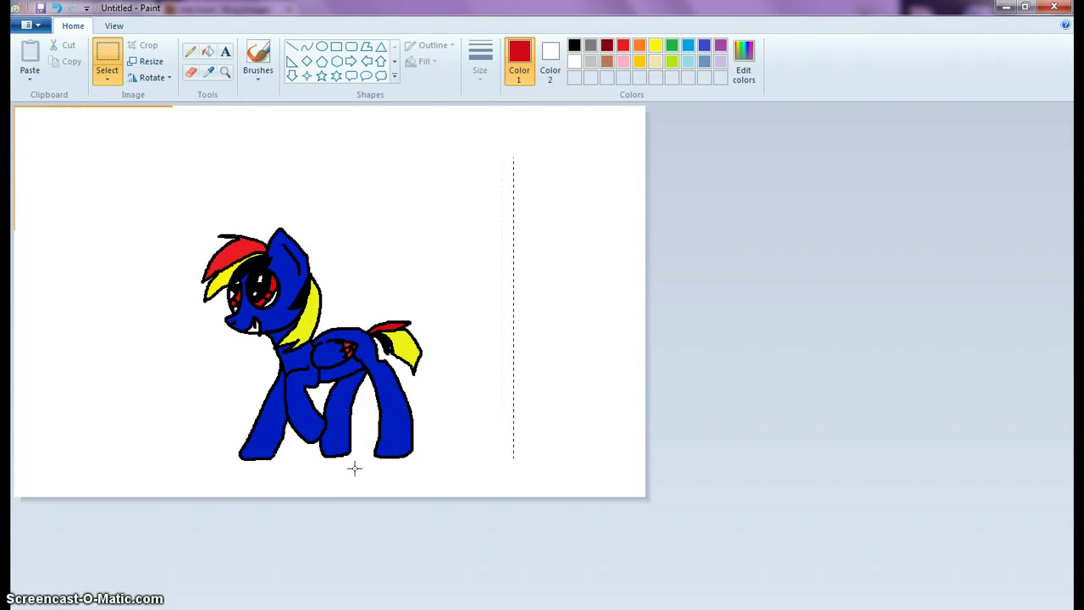
- Select the finished pony and move it to the upper-left corner of the canvas
drag(354, 467, 143, 467)
drag(245, 382, 78, 272)
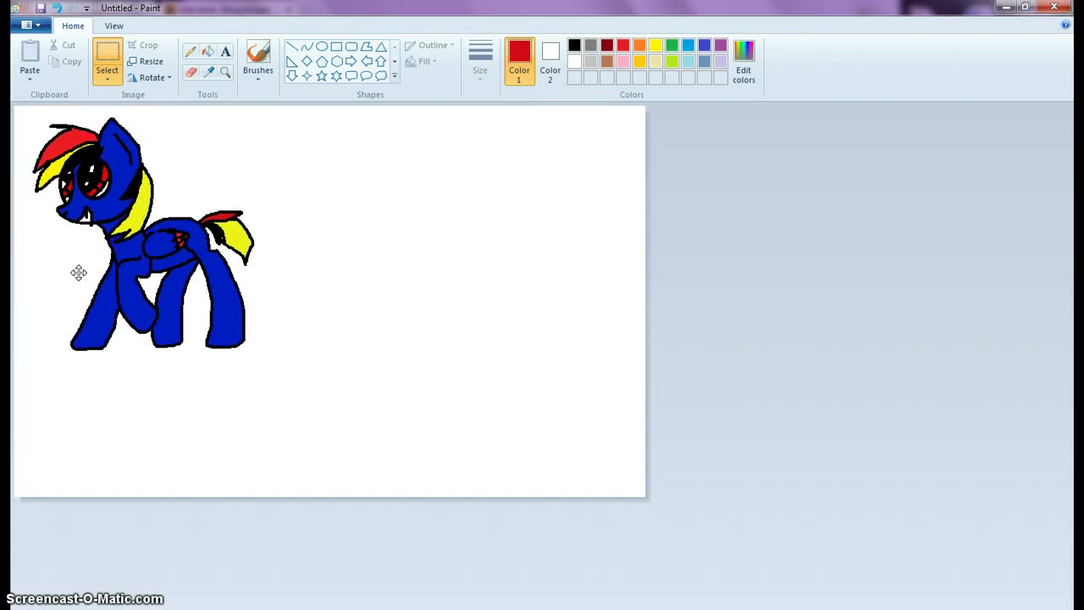
click(415, 253)
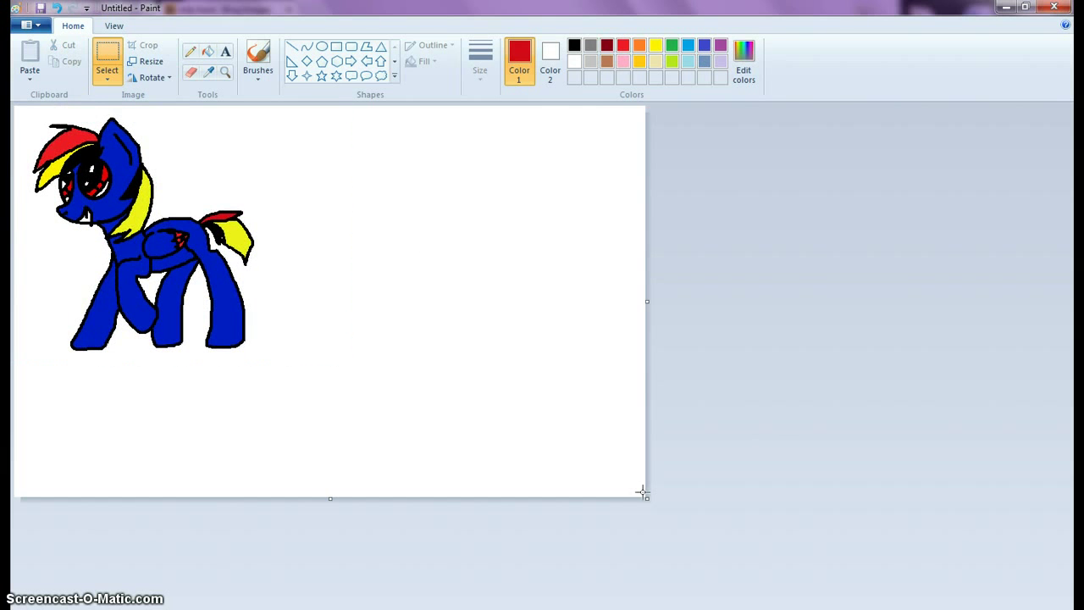
- Add the red caption "hope you like it XD" beside the pony's legs
click(225, 51)
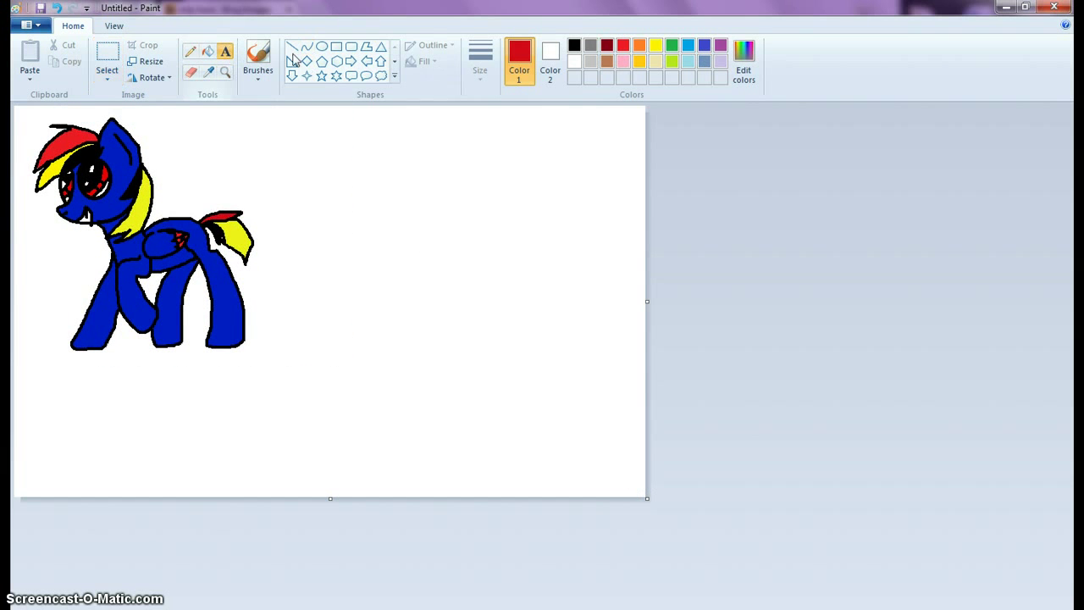
click(287, 311)
text(h)
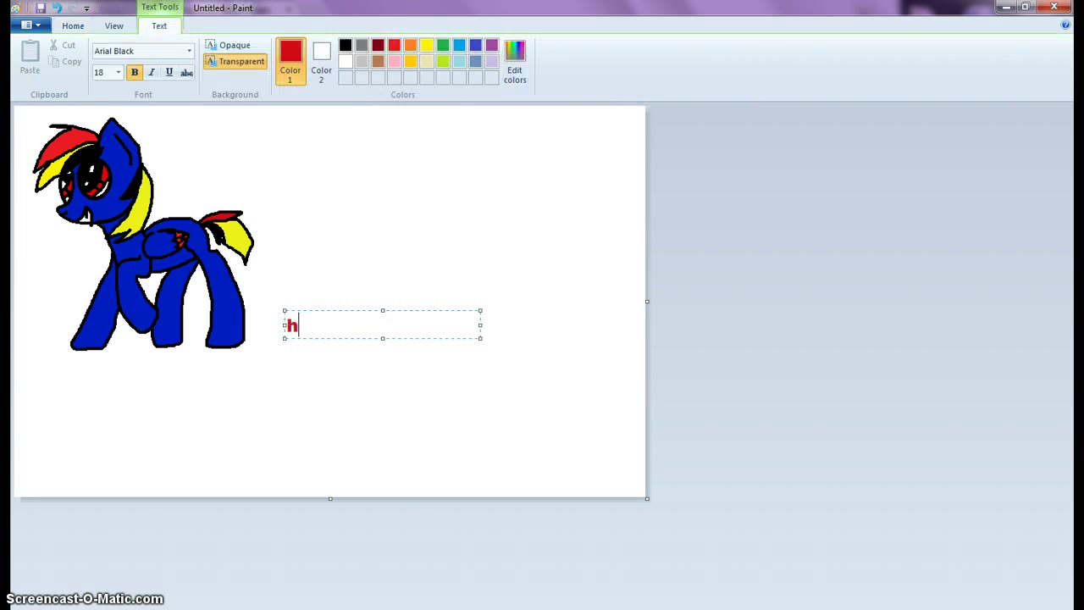
text(ope you)
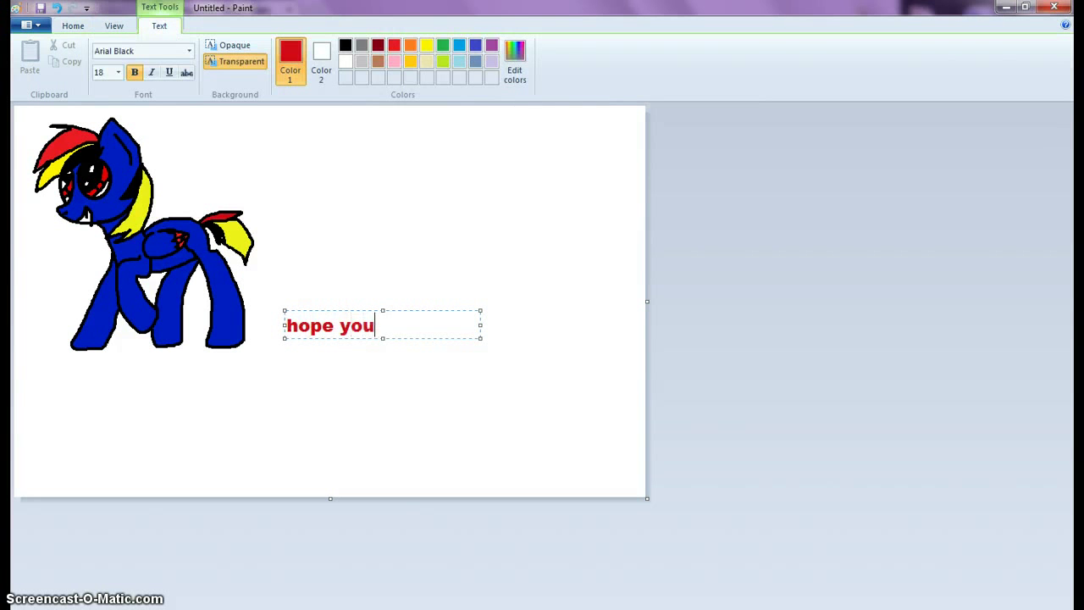
text( like it XD)
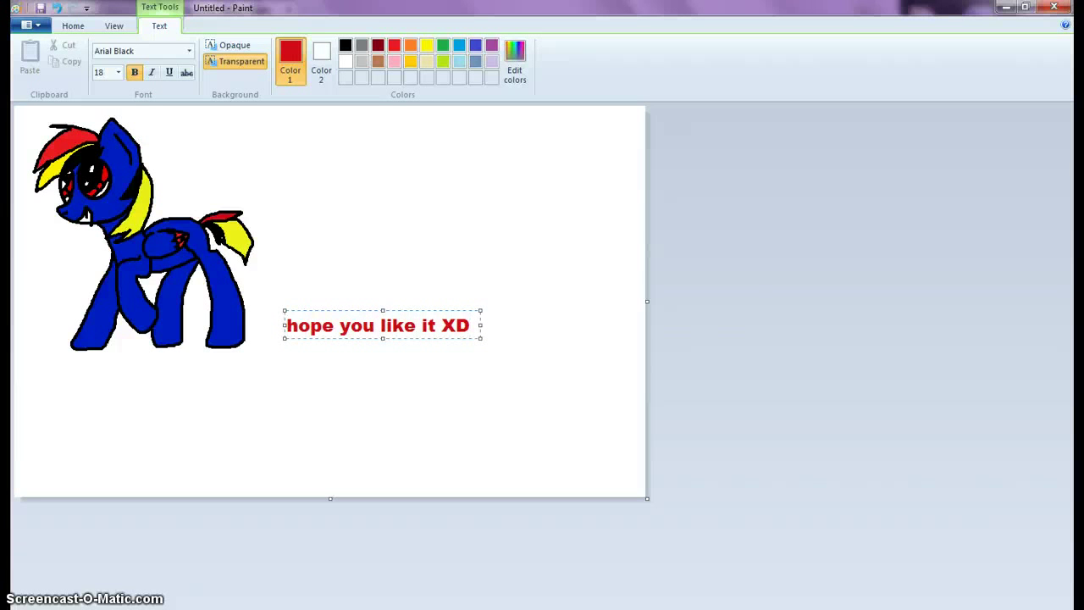
- Replace the caption text with "i know its bad :("
key(BackSpace)
key(BackSpace)
key(BackSpace)
key(BackSpace)
key(BackSpace)
key(BackSpace)
key(BackSpace)
key(BackSpace)
key(BackSpace)
key(BackSpace)
key(BackSpace)
key(BackSpace)
key(BackSpace)
key(BackSpace)
key(BackSpace)
key(BackSpace)
key(BackSpace)
key(BackSpace)
key(BackSpace)
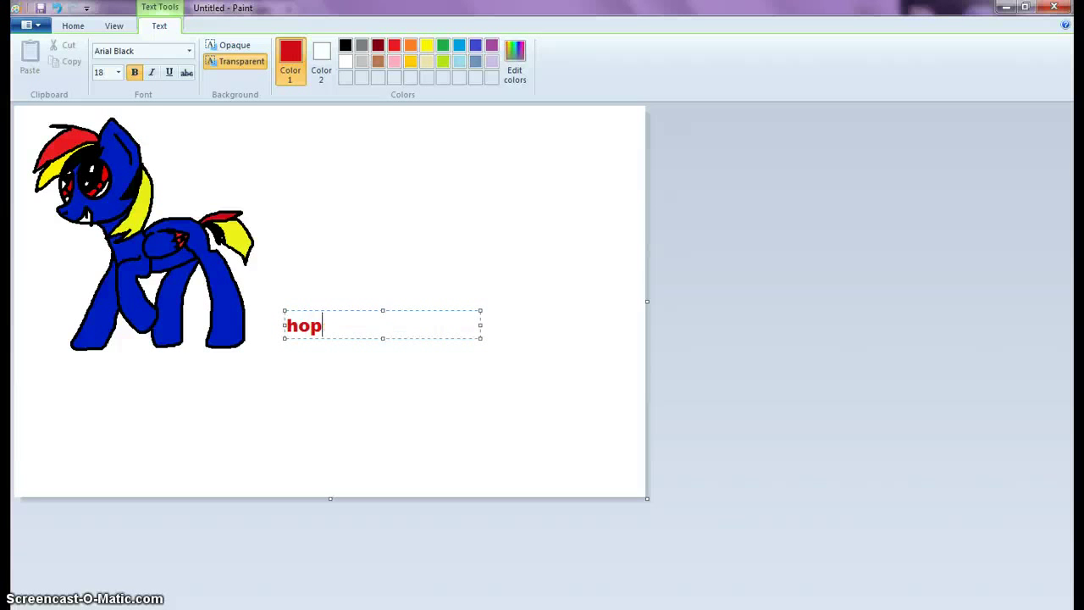
text(i know )
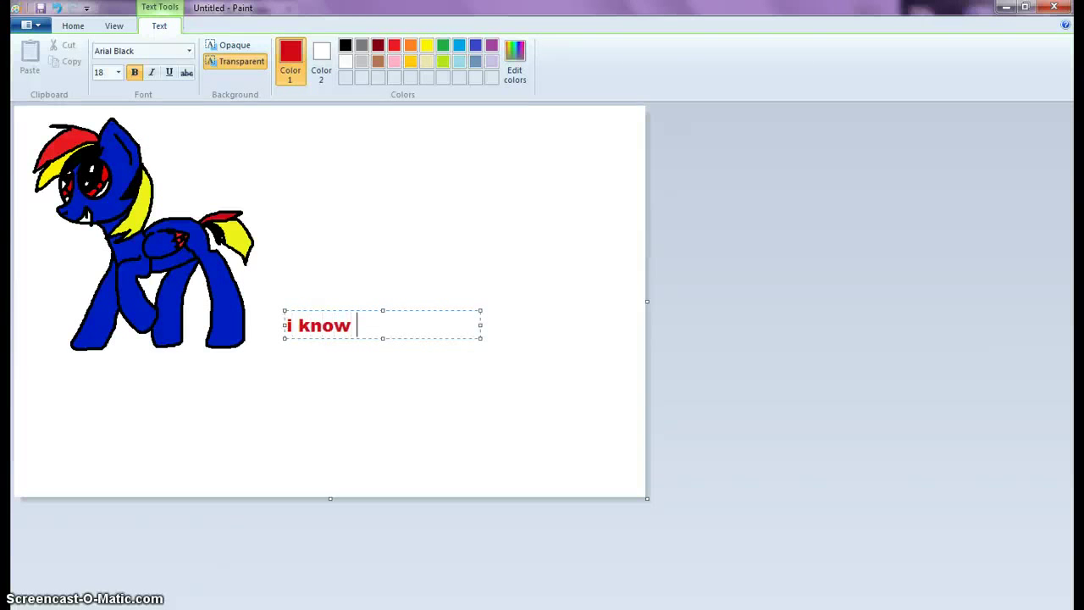
text(its bad)
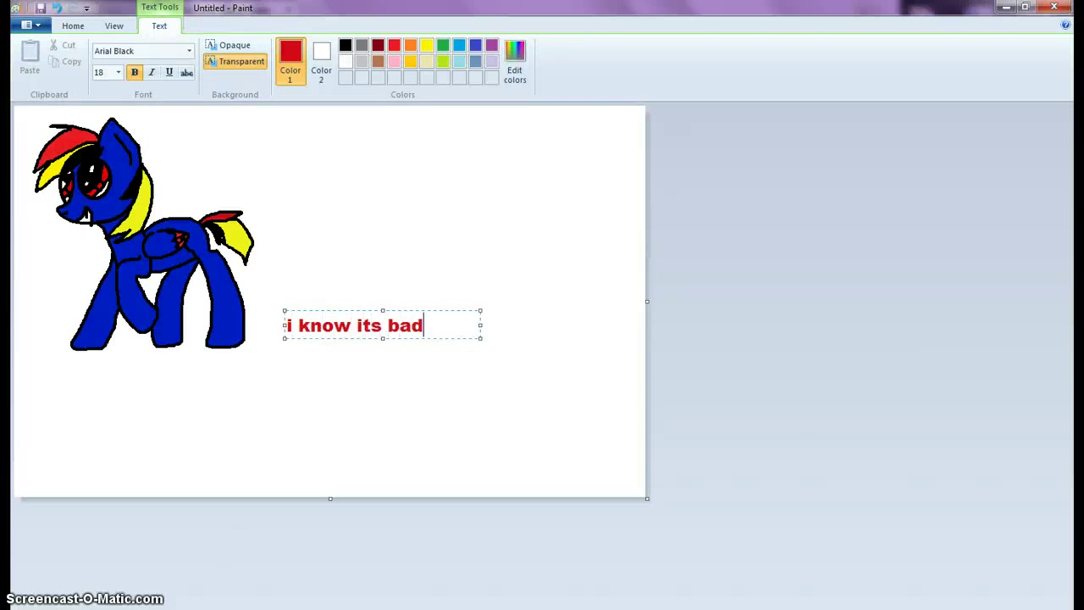
text( :()
- Delete the whole caption text from the text box
key(BackSpace)
key(BackSpace)
key(BackSpace)
key(BackSpace)
key(BackSpace)
key(BackSpace)
key(BackSpace)
key(BackSpace)
key(BackSpace)
key(BackSpace)
key(BackSpace)
key(BackSpace)
key(BackSpace)
key(BackSpace)
key(BackSpace)
key(BackSpace)
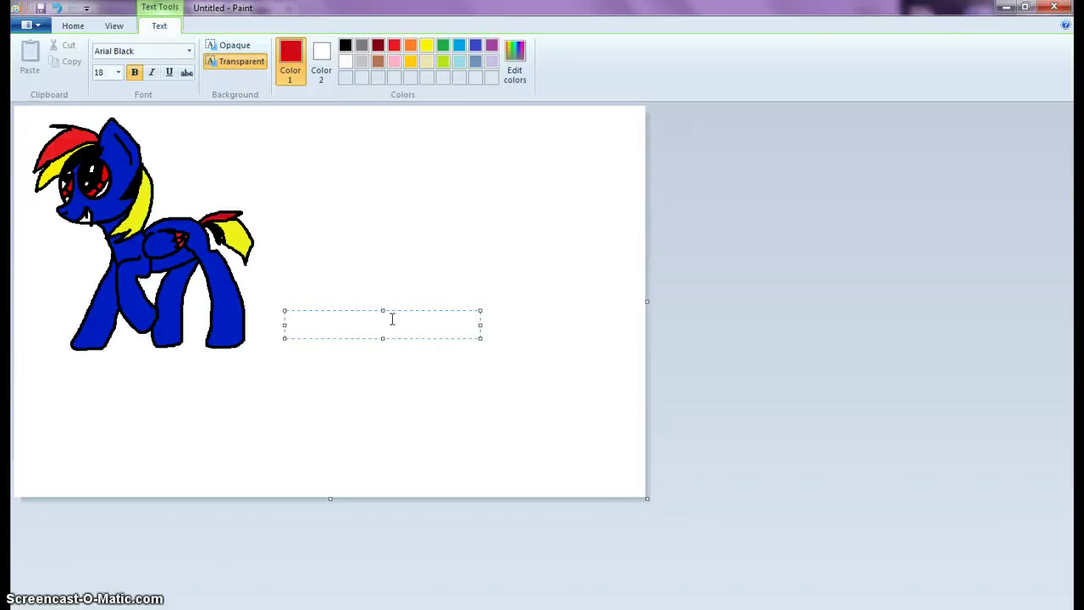
- Dismiss the empty text box and shrink the canvas to fit closely around the pony
click(410, 257)
drag(647, 499, 275, 369)
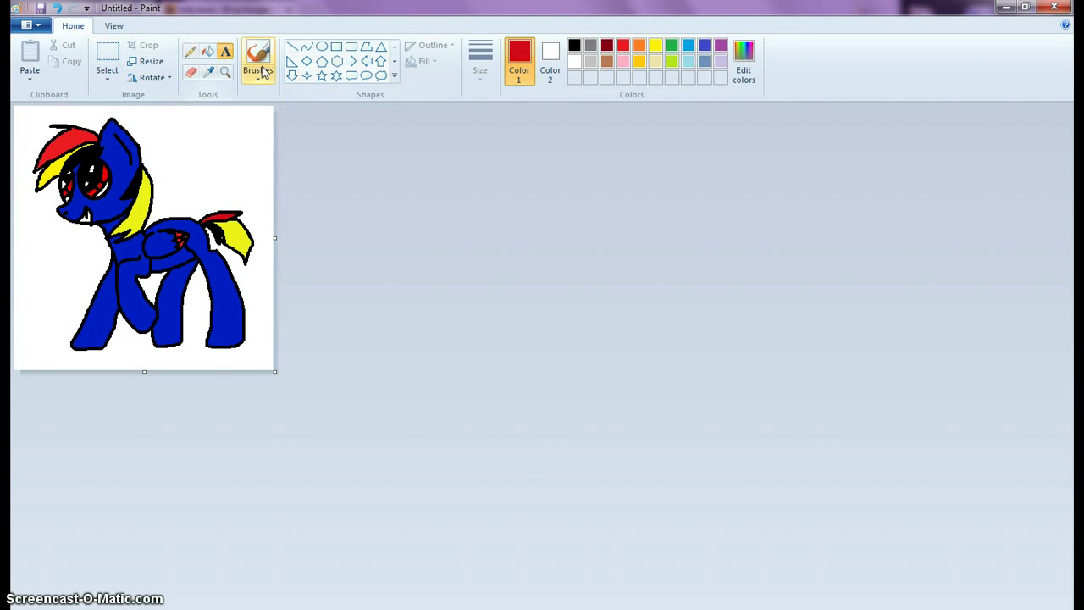
- Define a light pink custom color (red 250, green 135, blue 143) and fill the background and the gap between the pony's legs
click(292, 47)
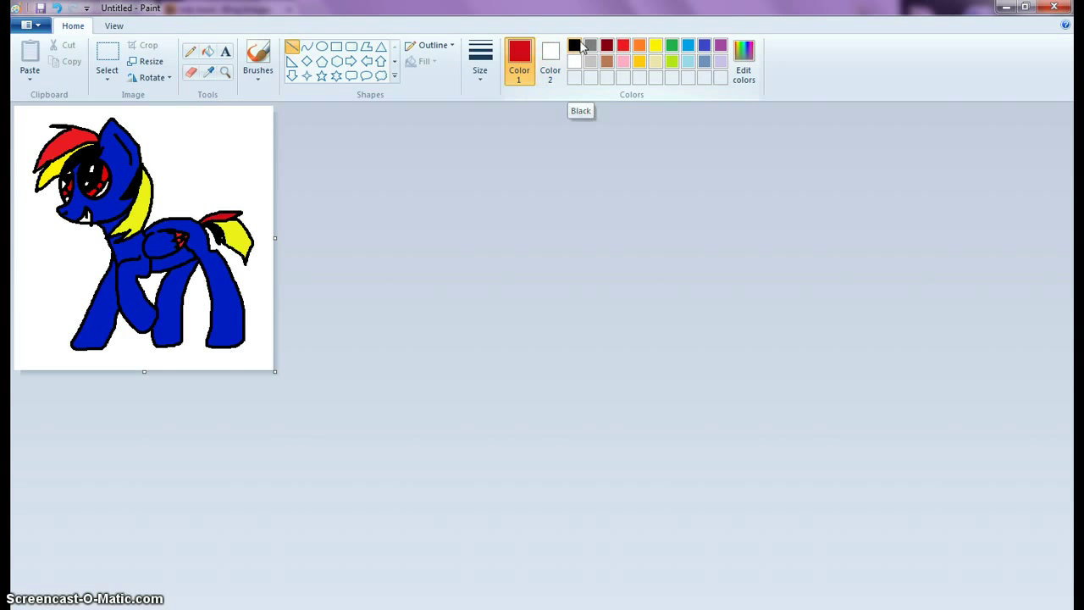
click(208, 53)
click(744, 60)
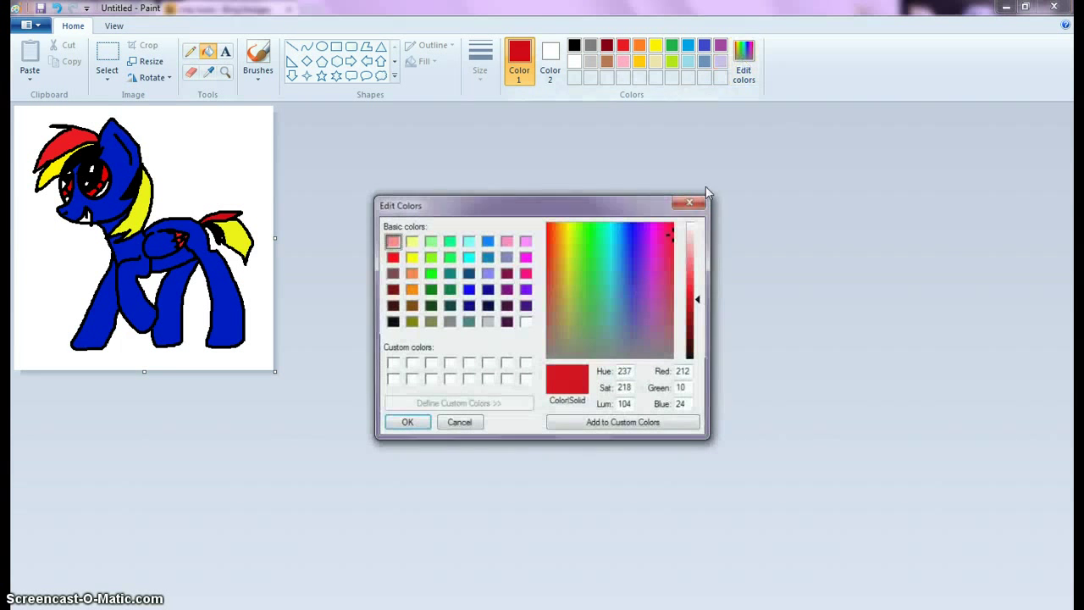
click(692, 257)
click(566, 431)
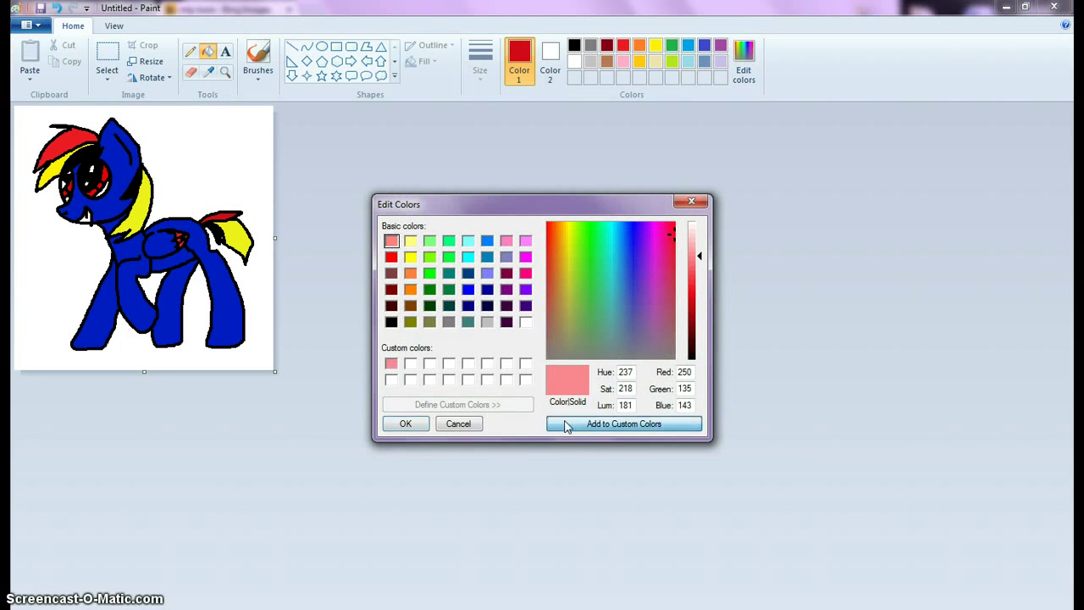
click(405, 424)
click(264, 345)
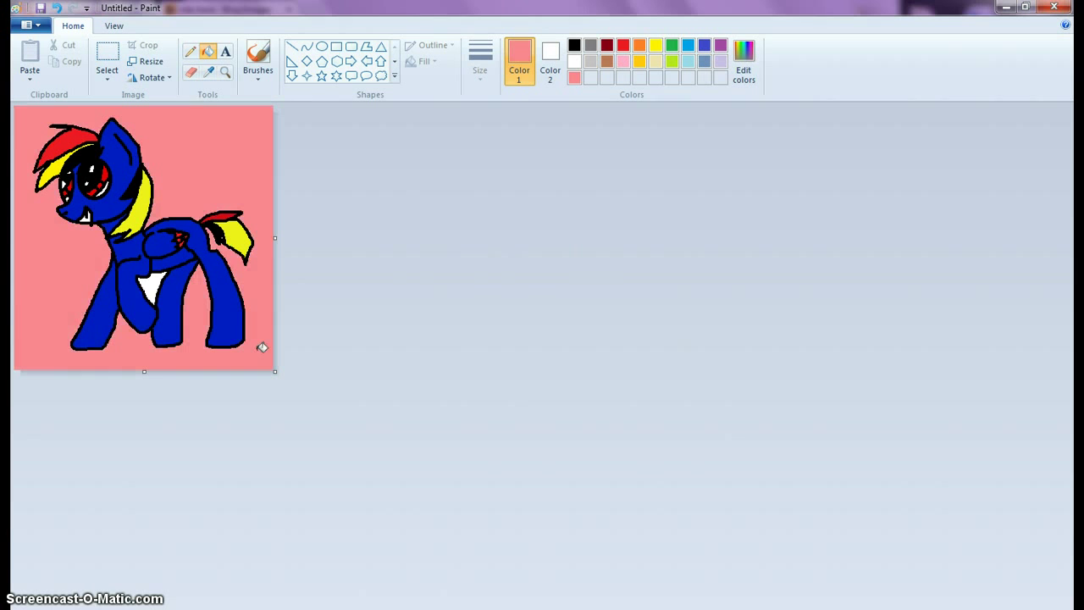
click(147, 286)
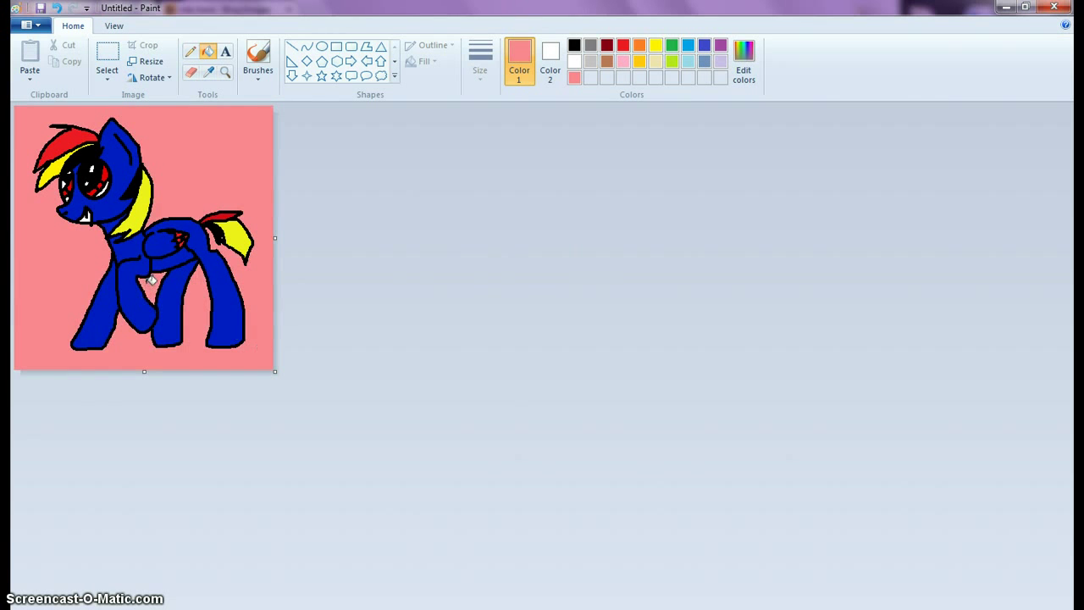
- Draw a red heart above the pony's back and fill it with the same red
click(395, 76)
click(292, 91)
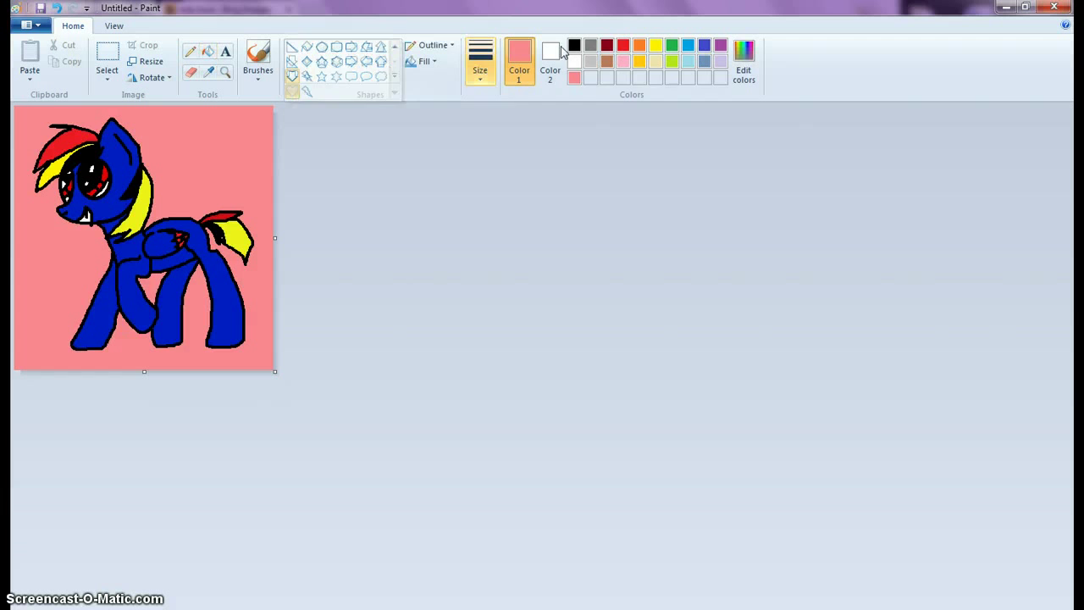
click(622, 45)
drag(242, 183, 175, 120)
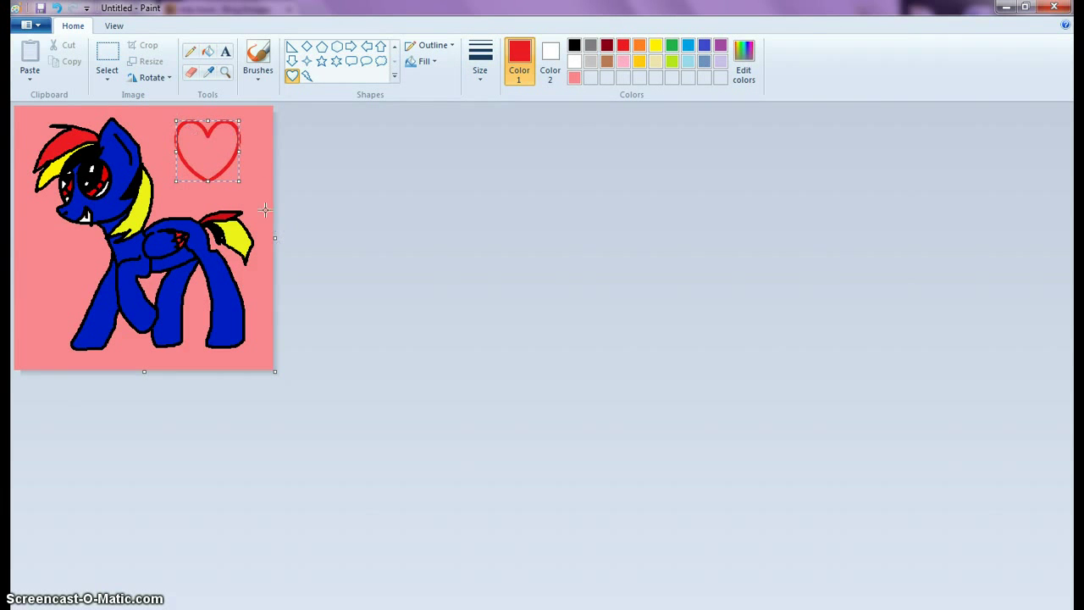
click(208, 50)
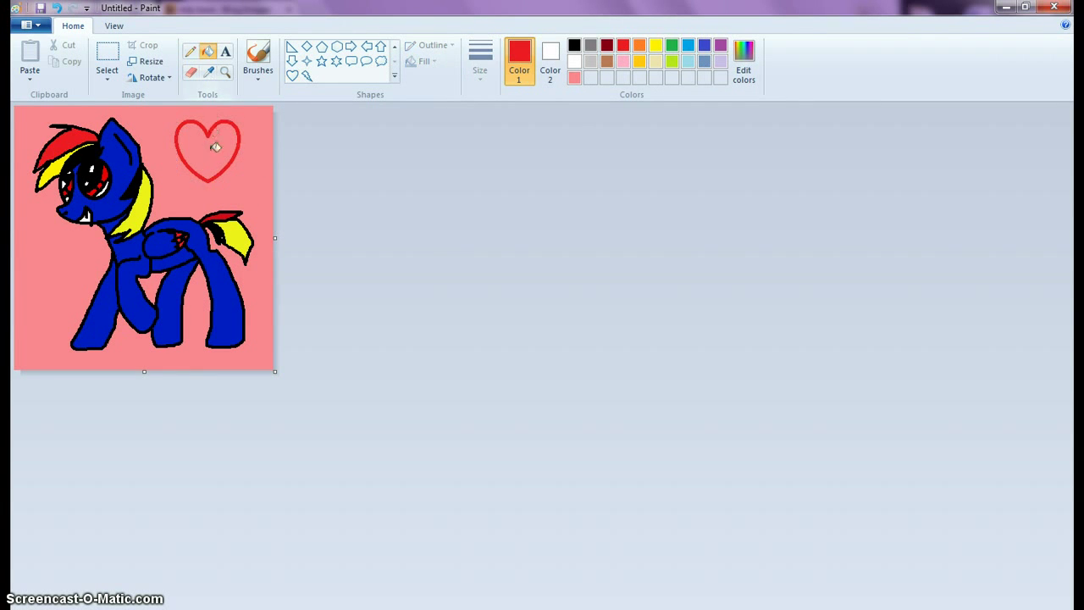
click(214, 148)
- Add a smaller red heart in front of the pony's chest and fill it with red
click(292, 75)
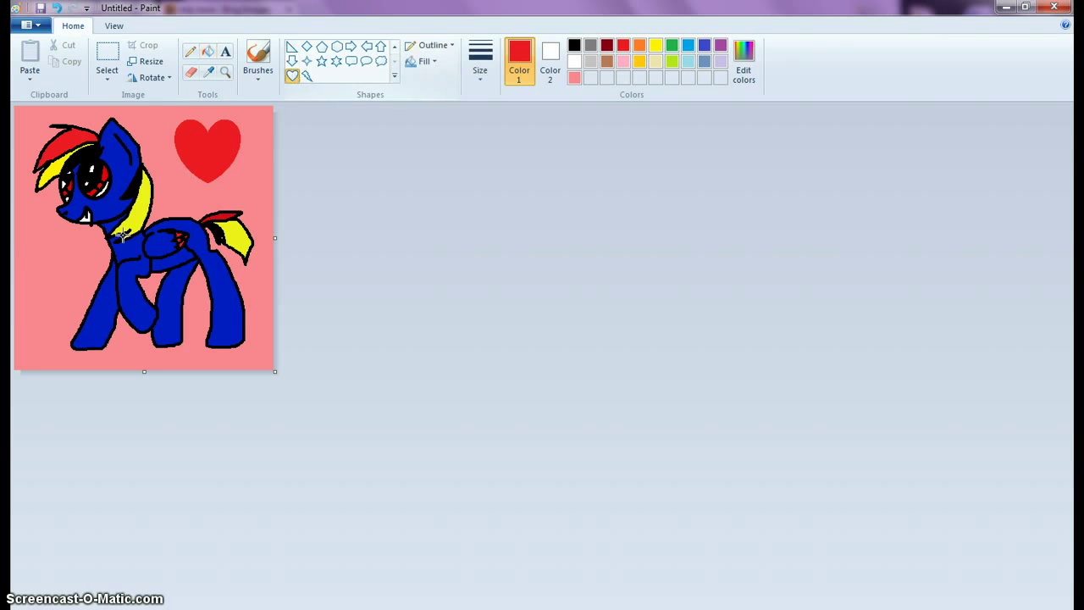
drag(74, 293, 23, 241)
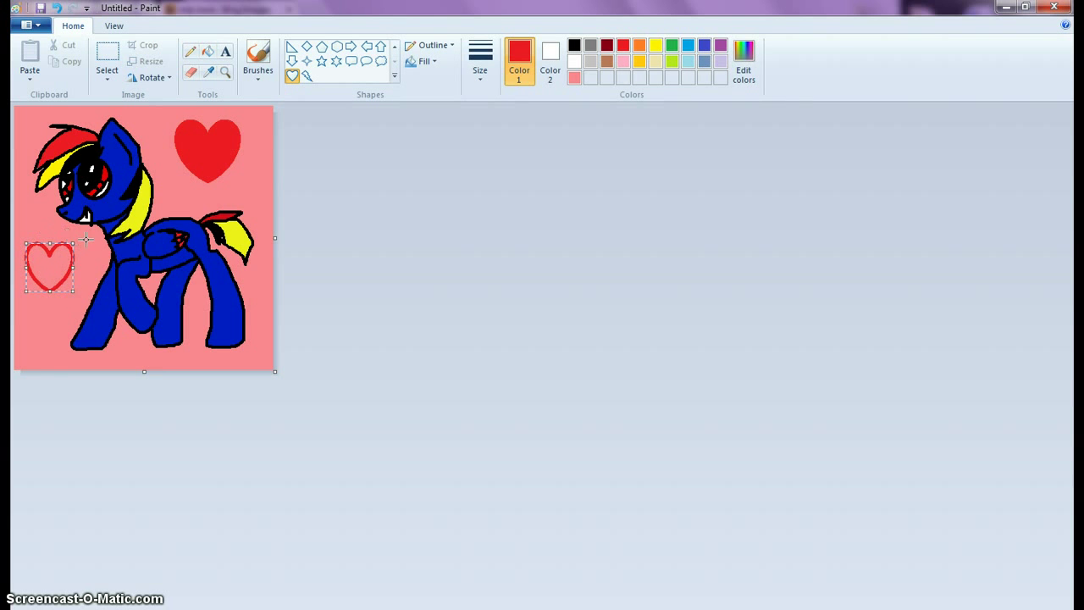
click(142, 245)
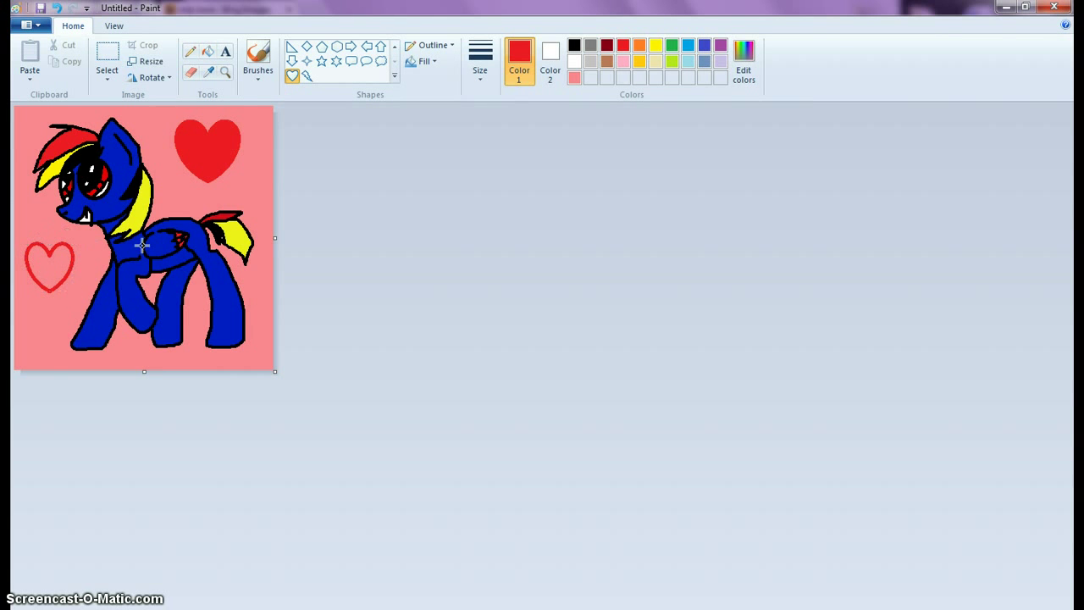
click(207, 52)
click(53, 264)
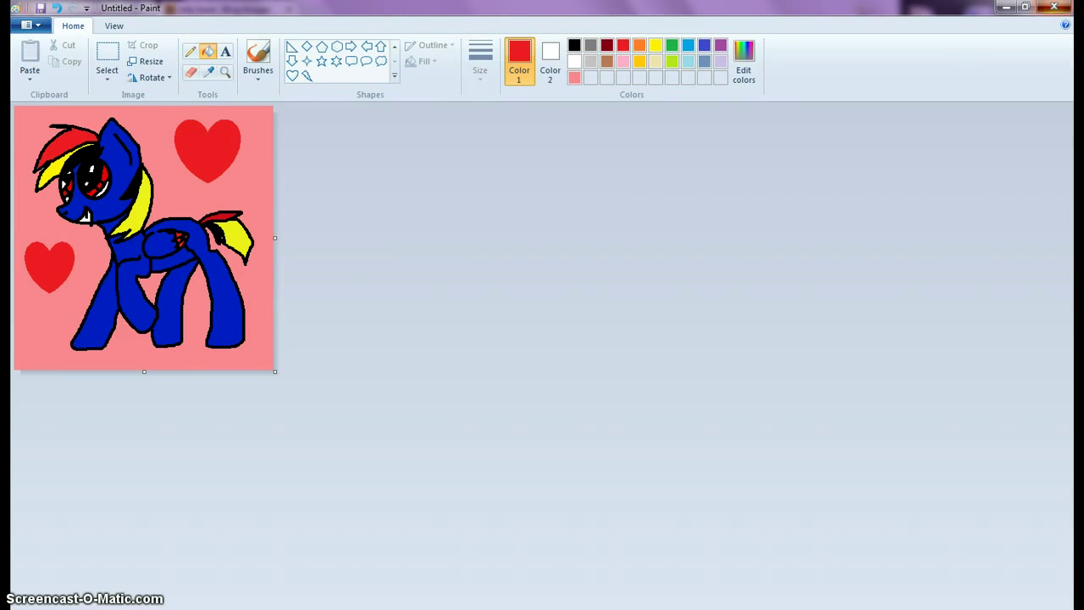
- Zoom in on the picture to examine the pony and both hearts at a larger size
click(1055, 8)
click(658, 249)
click(123, 24)
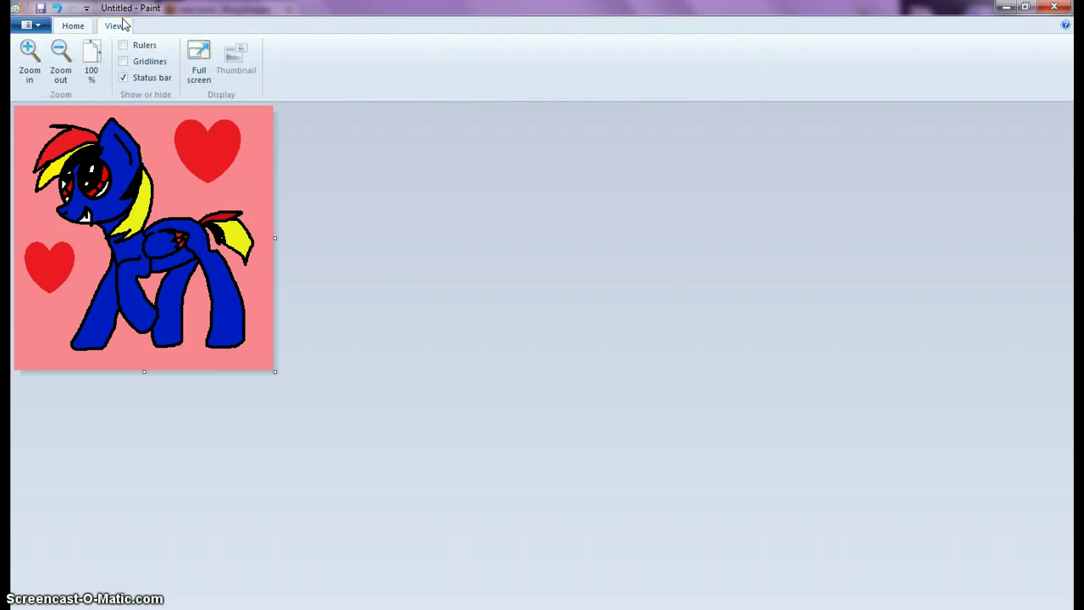
click(30, 52)
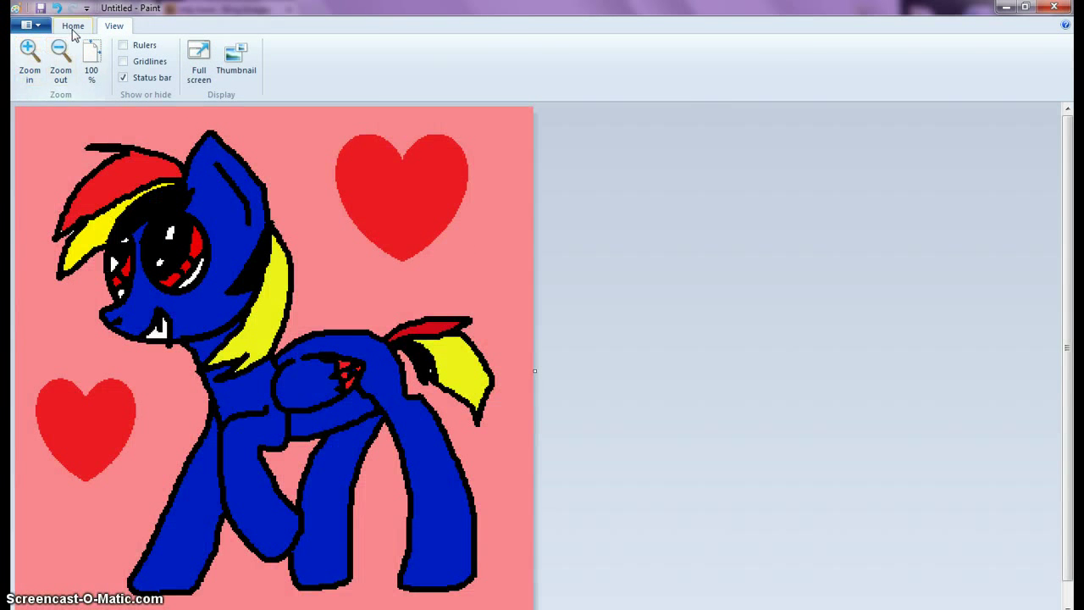
click(72, 30)
scroll(339, 215, down, 1)
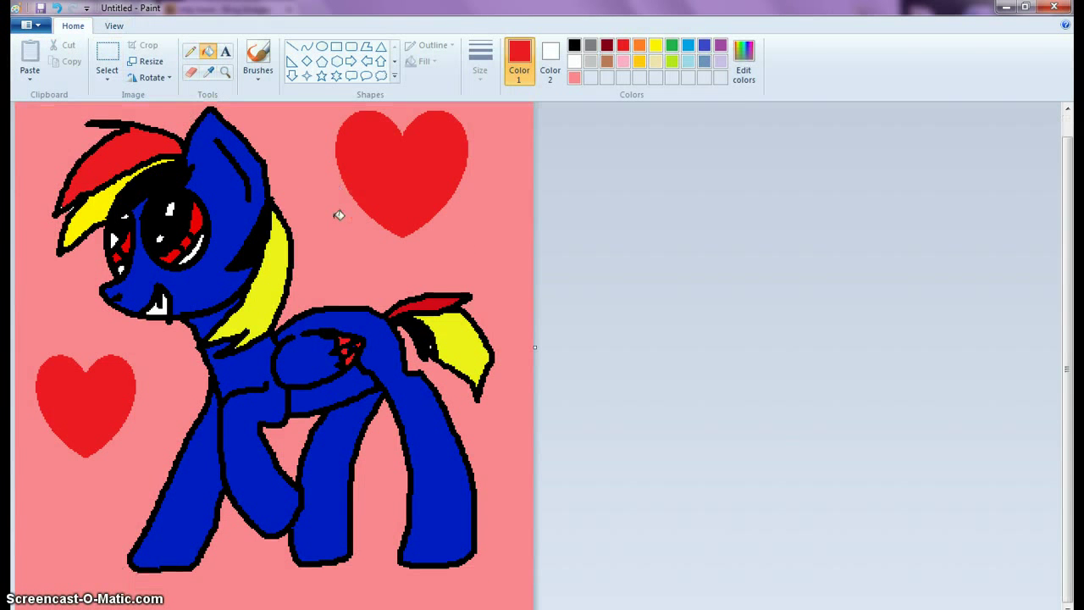